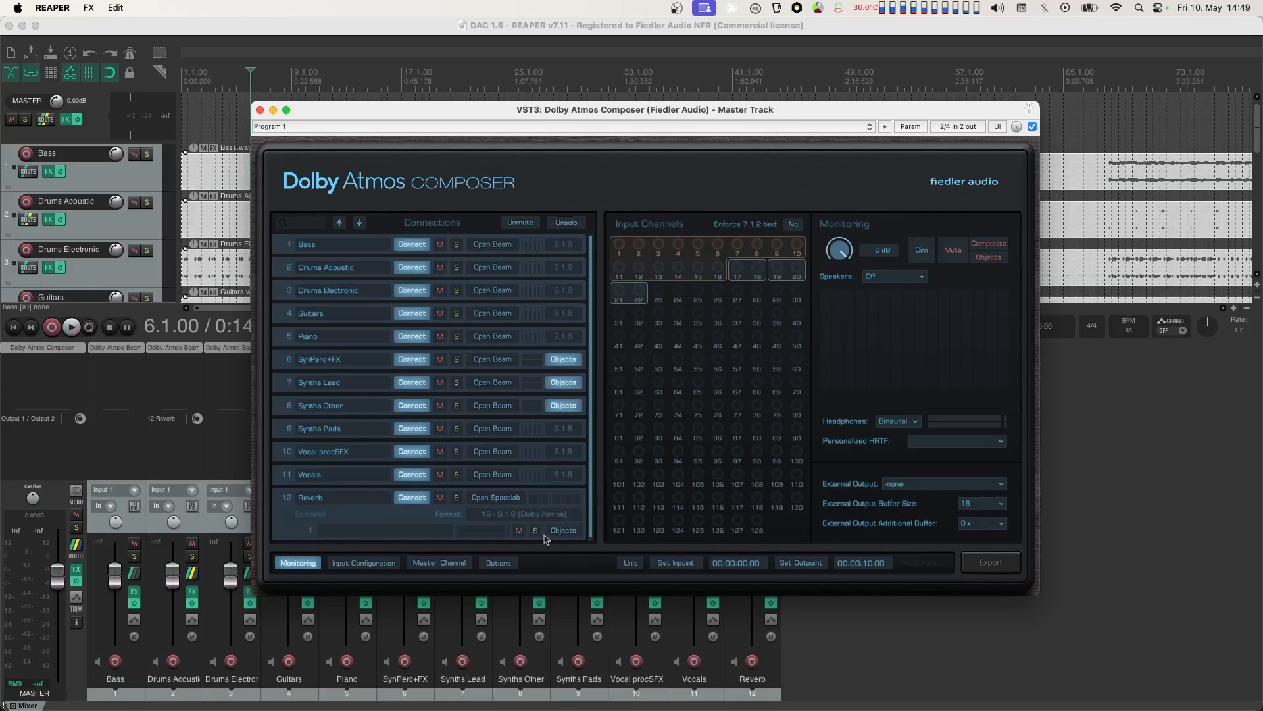
# Step: Inspect the Gravitas 1 module's editor from the master channel and close it again
pyautogui.click(454, 565)
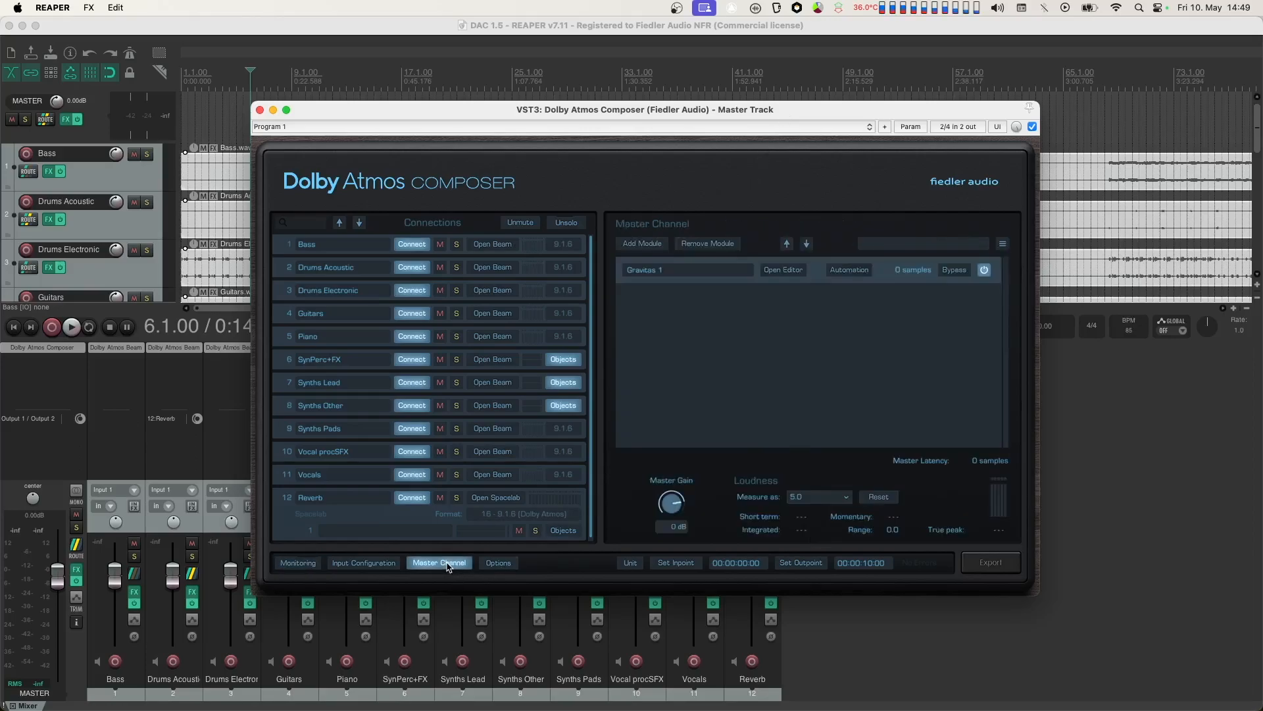
pyautogui.click(783, 271)
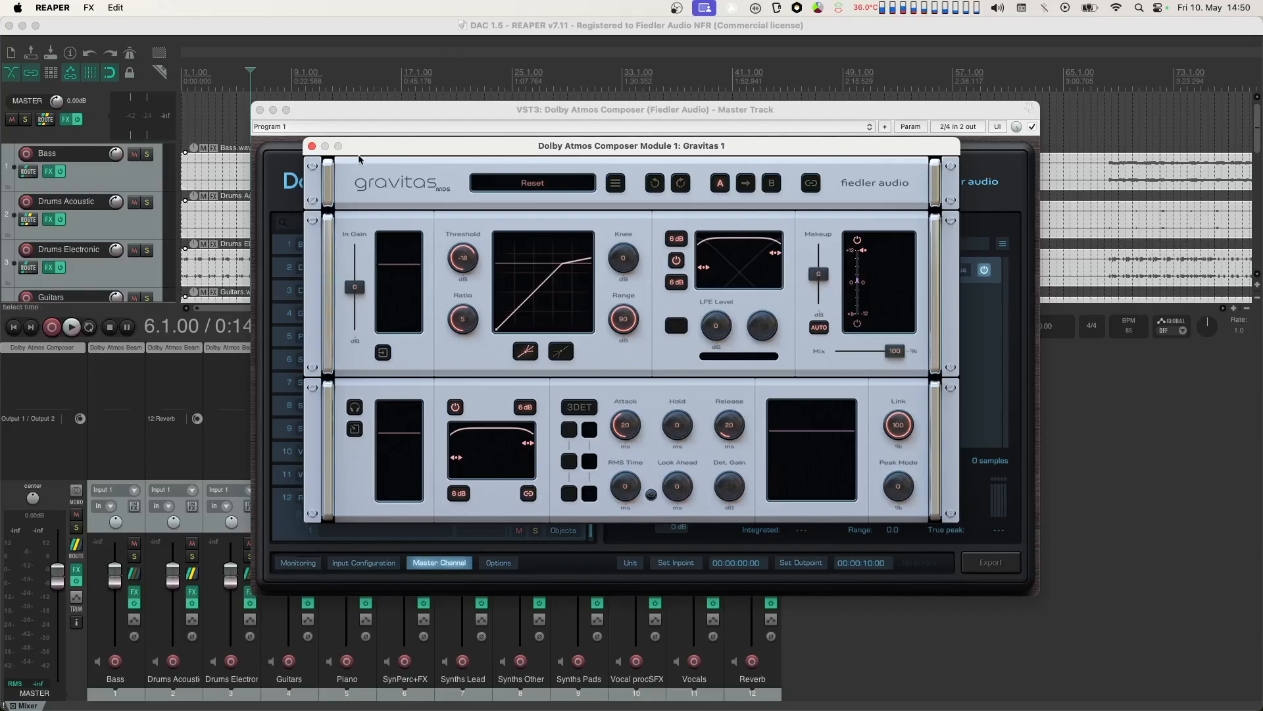
pyautogui.click(311, 147)
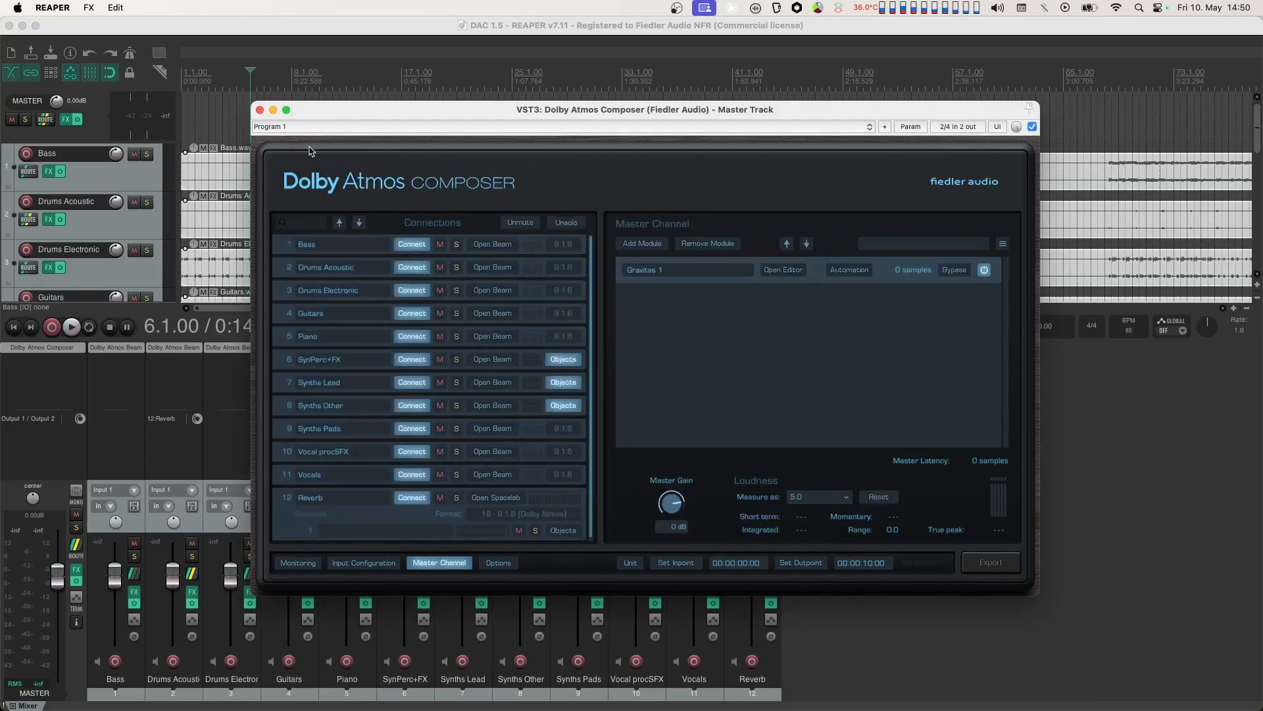
# Step: Remove the Gravitas 1 module from the master channel
pyautogui.click(756, 284)
pyautogui.click(729, 245)
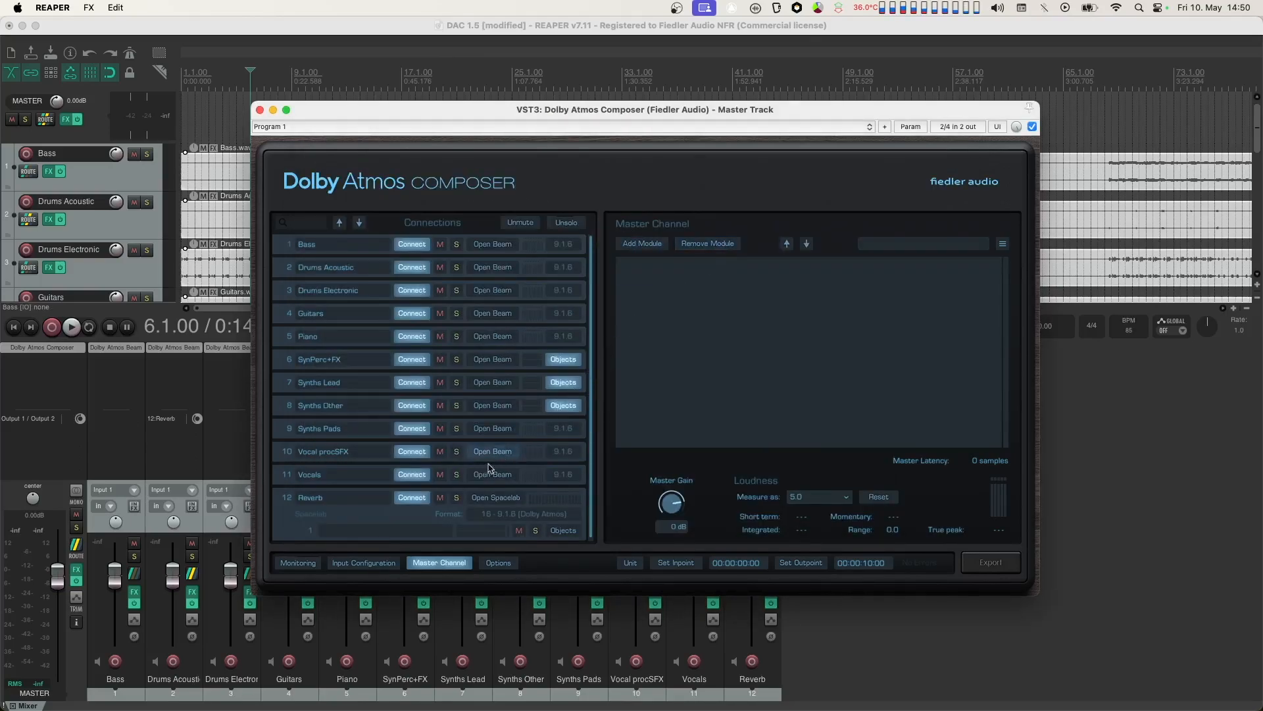
# Step: Review the available speaker formats in the monitoring section without changing the selection
pyautogui.click(298, 563)
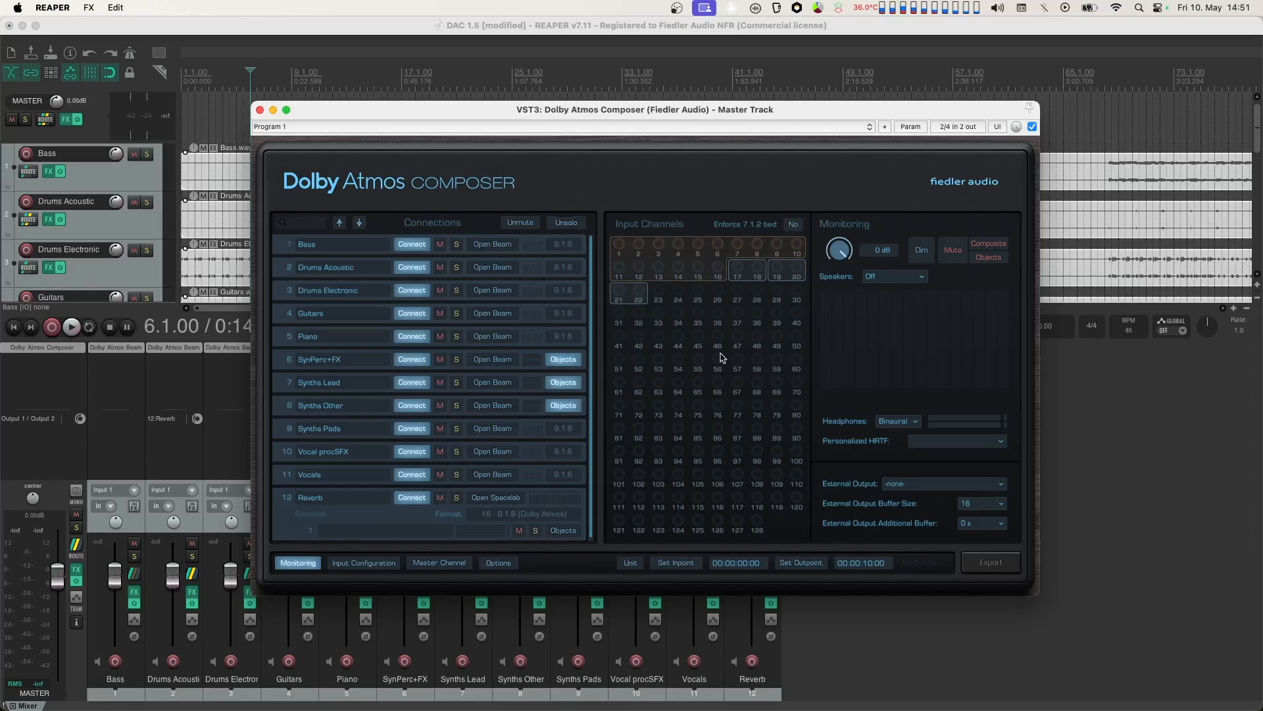
pyautogui.click(867, 277)
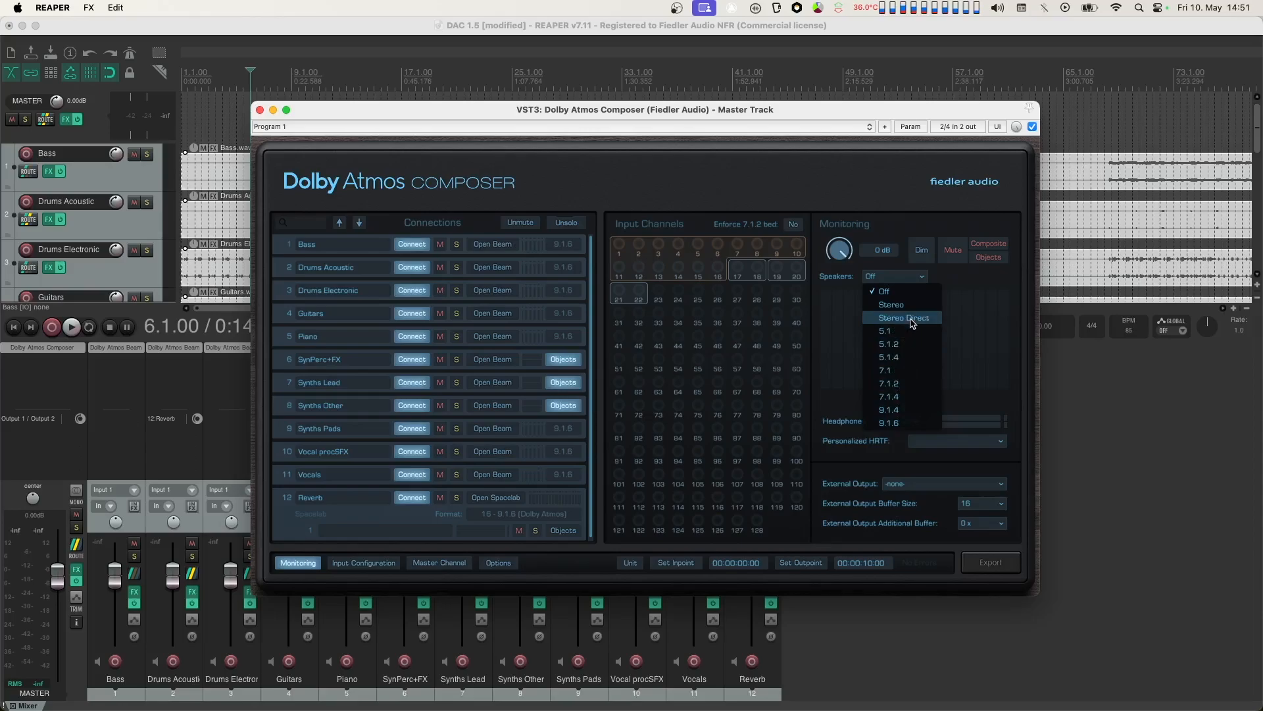
pyautogui.click(958, 281)
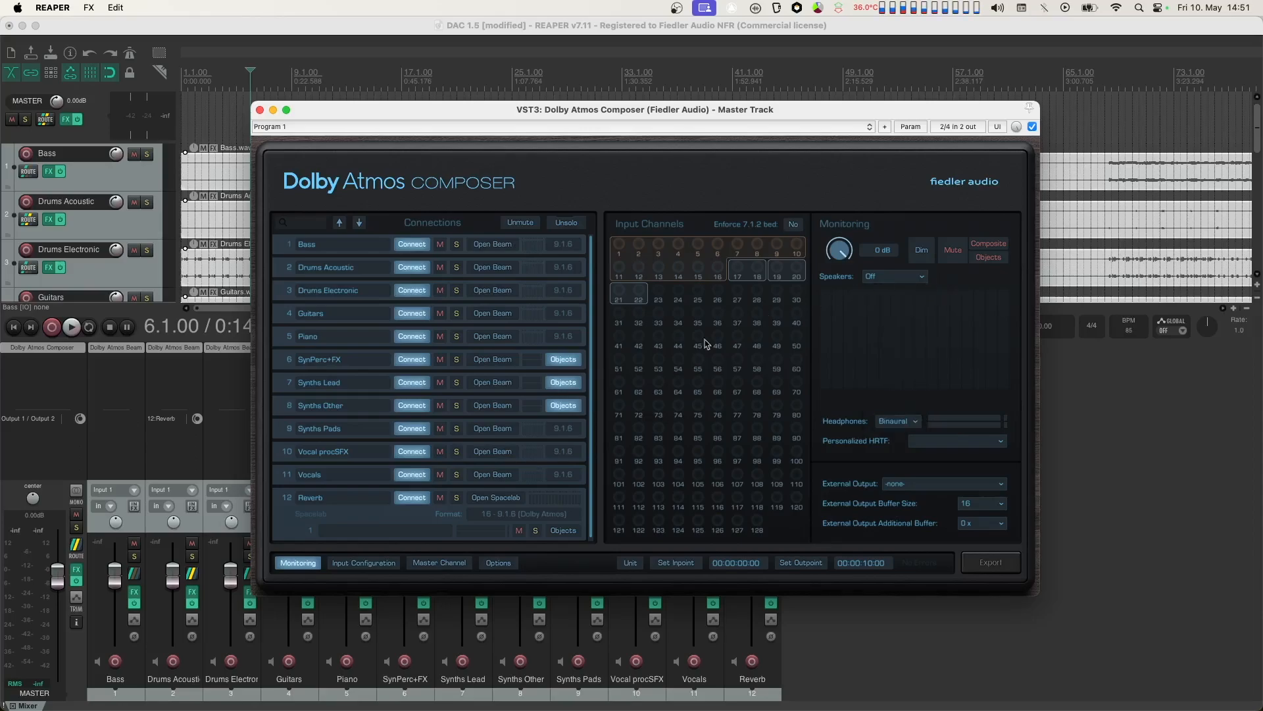
# Step: Review the master channel's loudness measurement formats and keep 5.0 selected
pyautogui.click(440, 562)
pyautogui.click(842, 498)
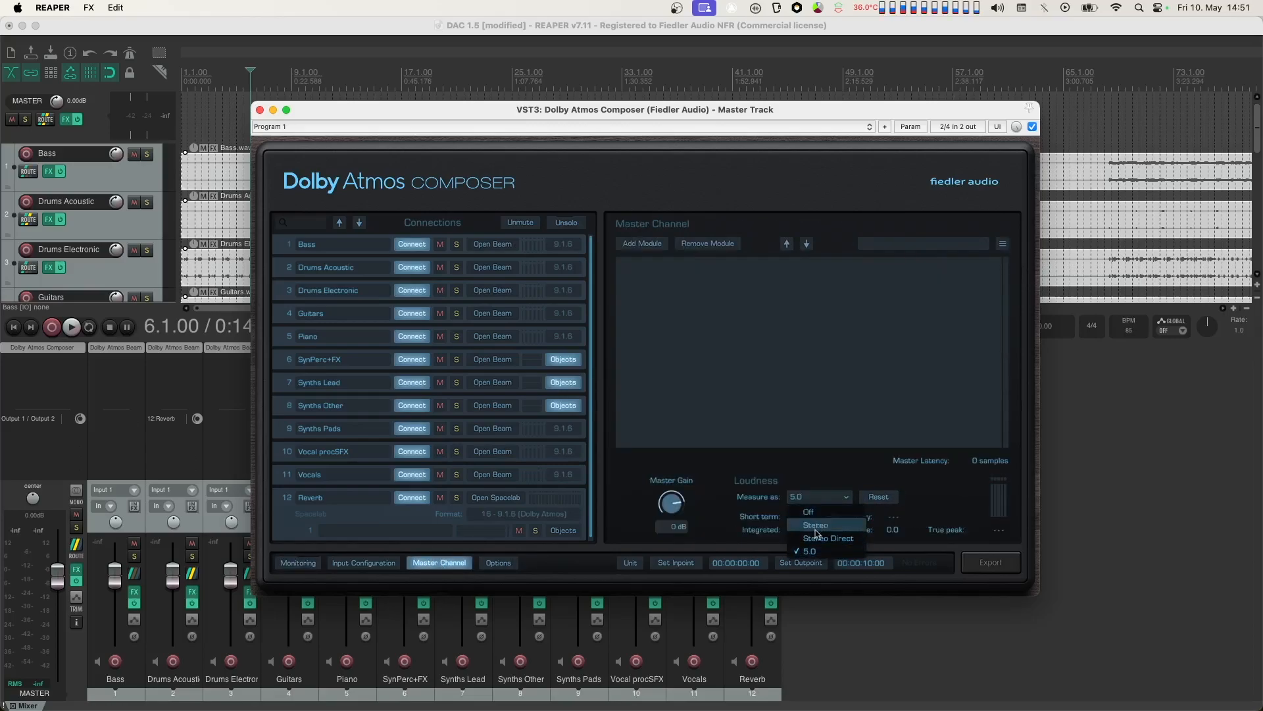
pyautogui.click(812, 553)
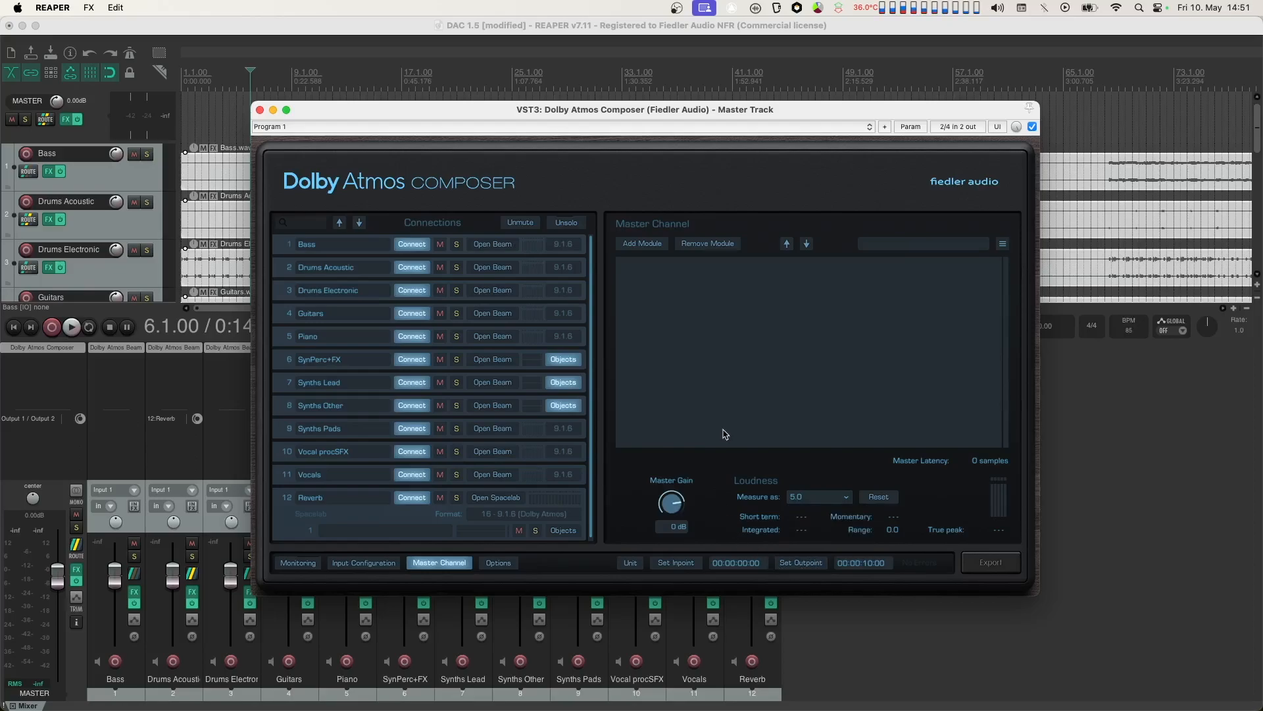
# Step: Import the ADM.wav file and measure its loudness from the master channel
pyautogui.click(490, 563)
pyautogui.click(622, 528)
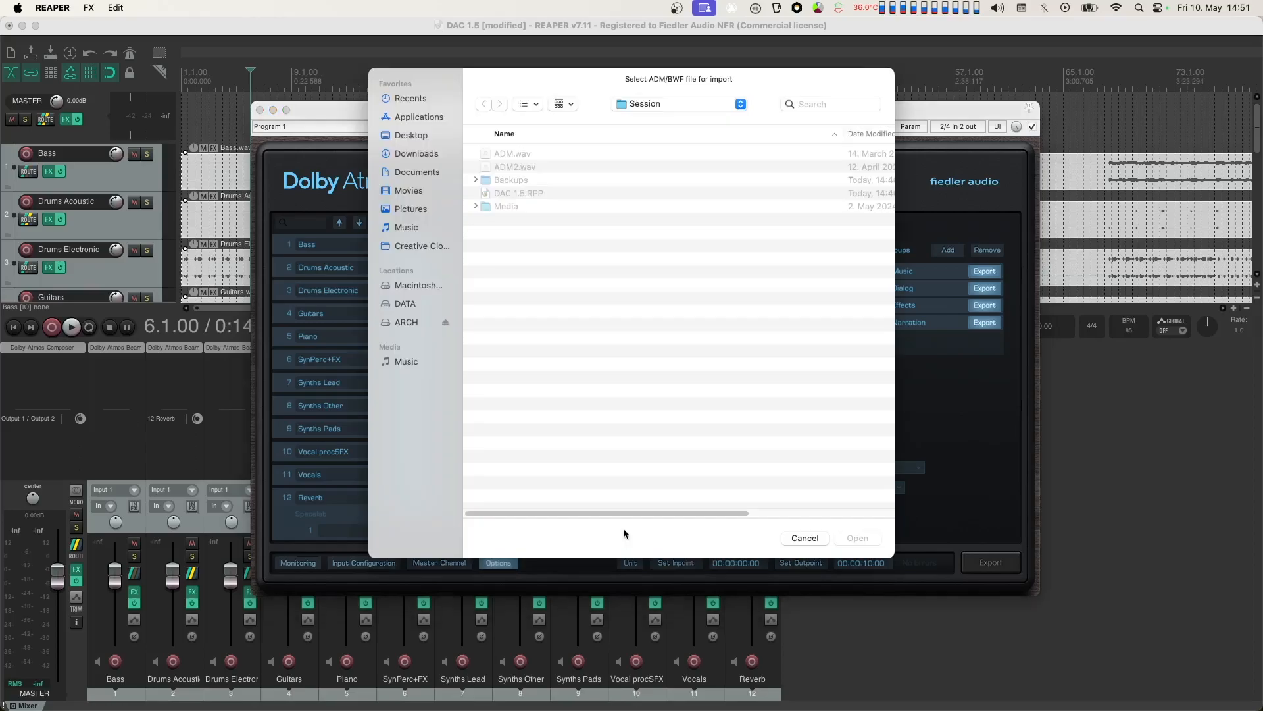
pyautogui.doubleClick(509, 157)
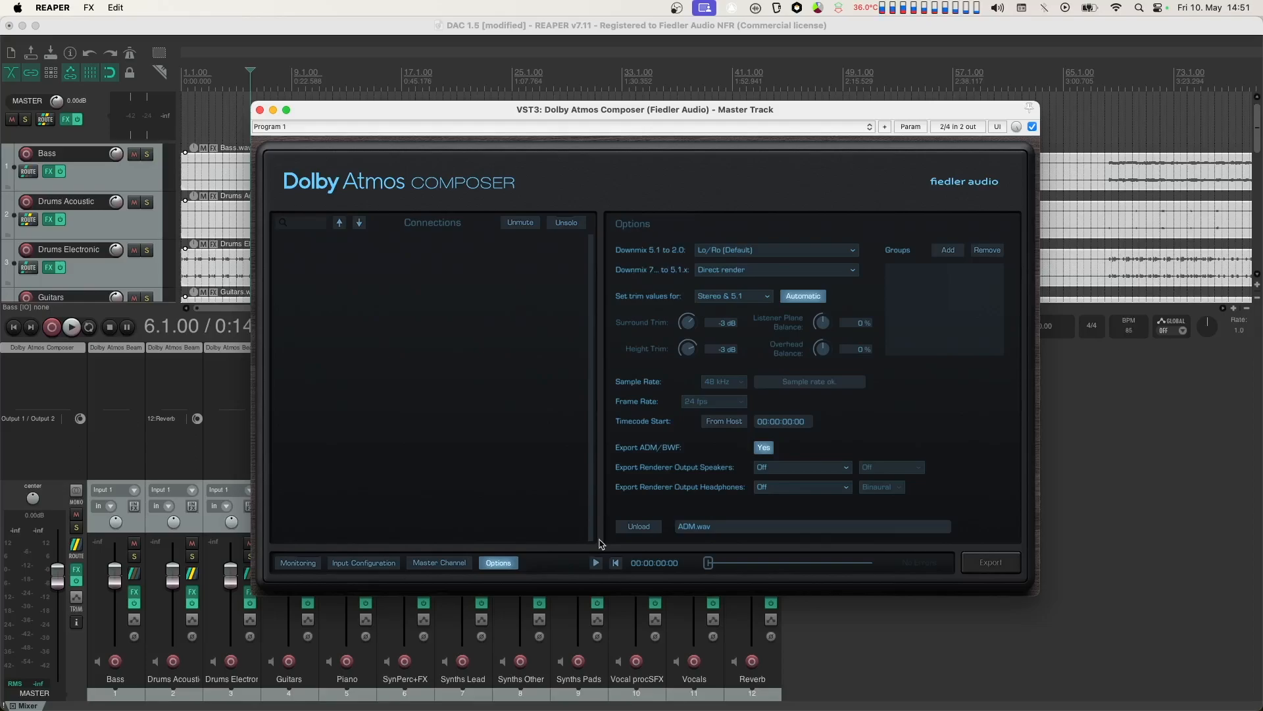
pyautogui.click(446, 563)
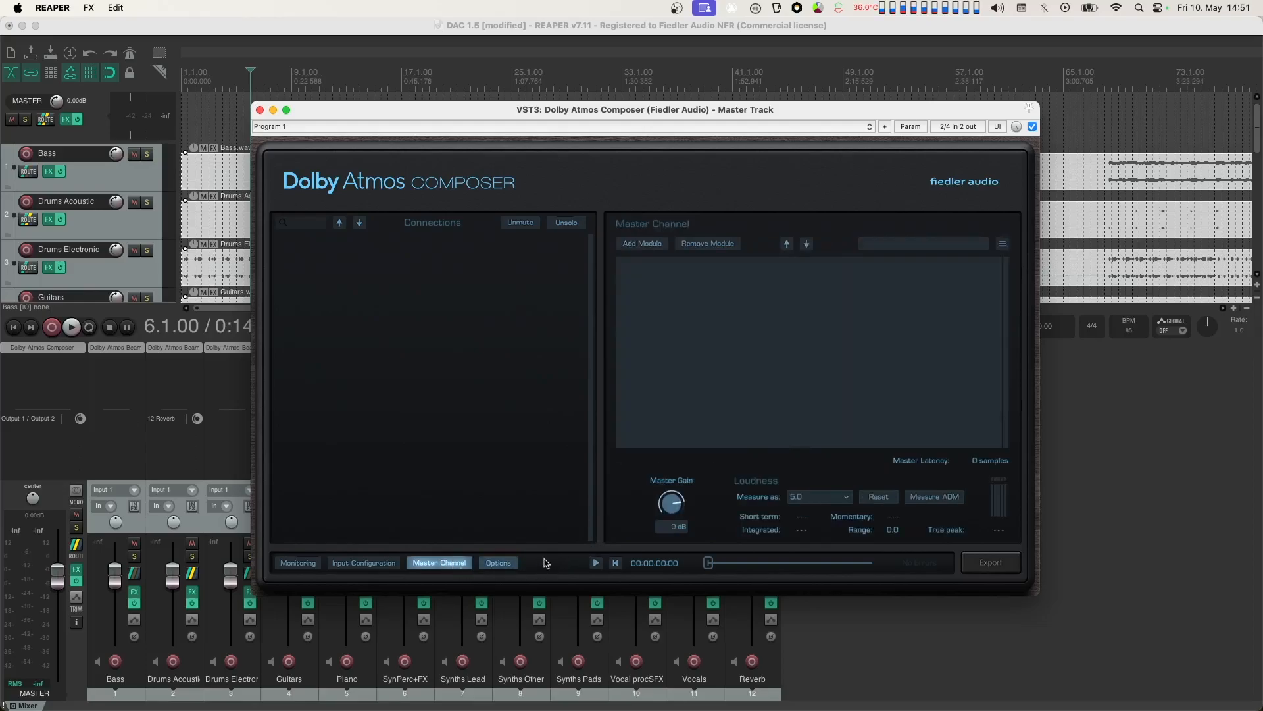
pyautogui.click(928, 498)
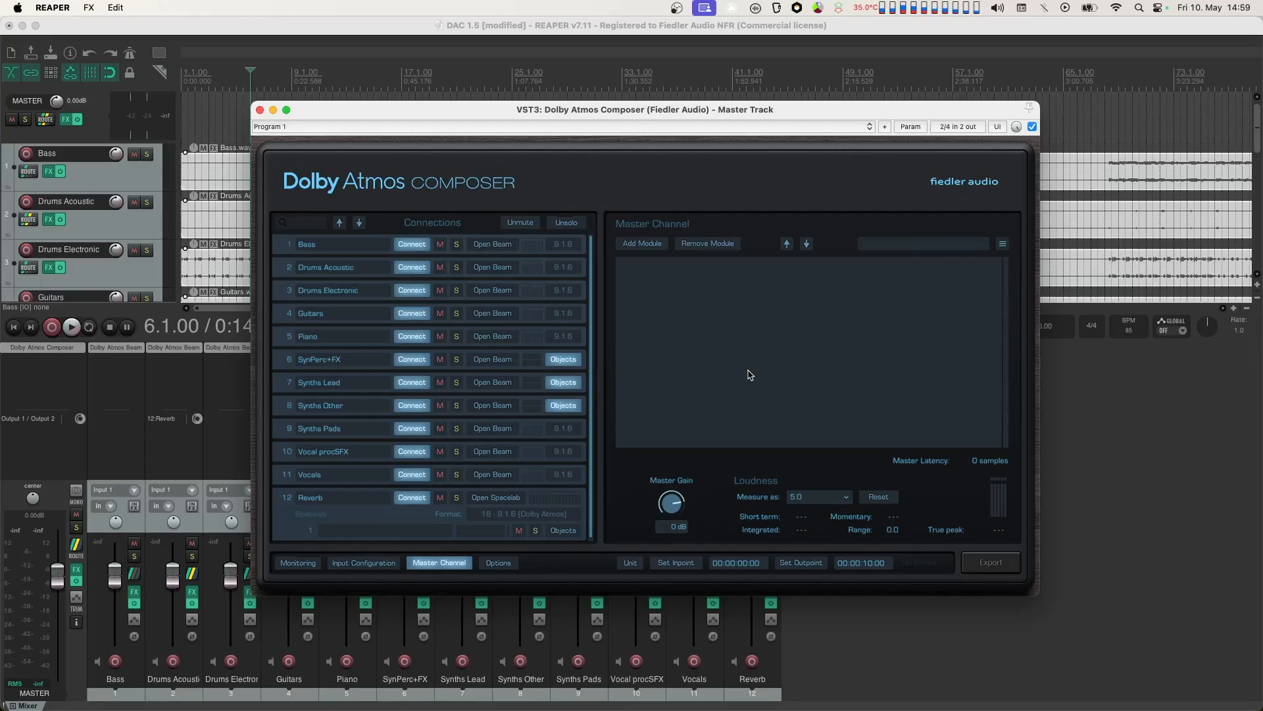
# Step: Add a Gravitas module to the master channel and rename it Mix Compressor
pyautogui.click(642, 243)
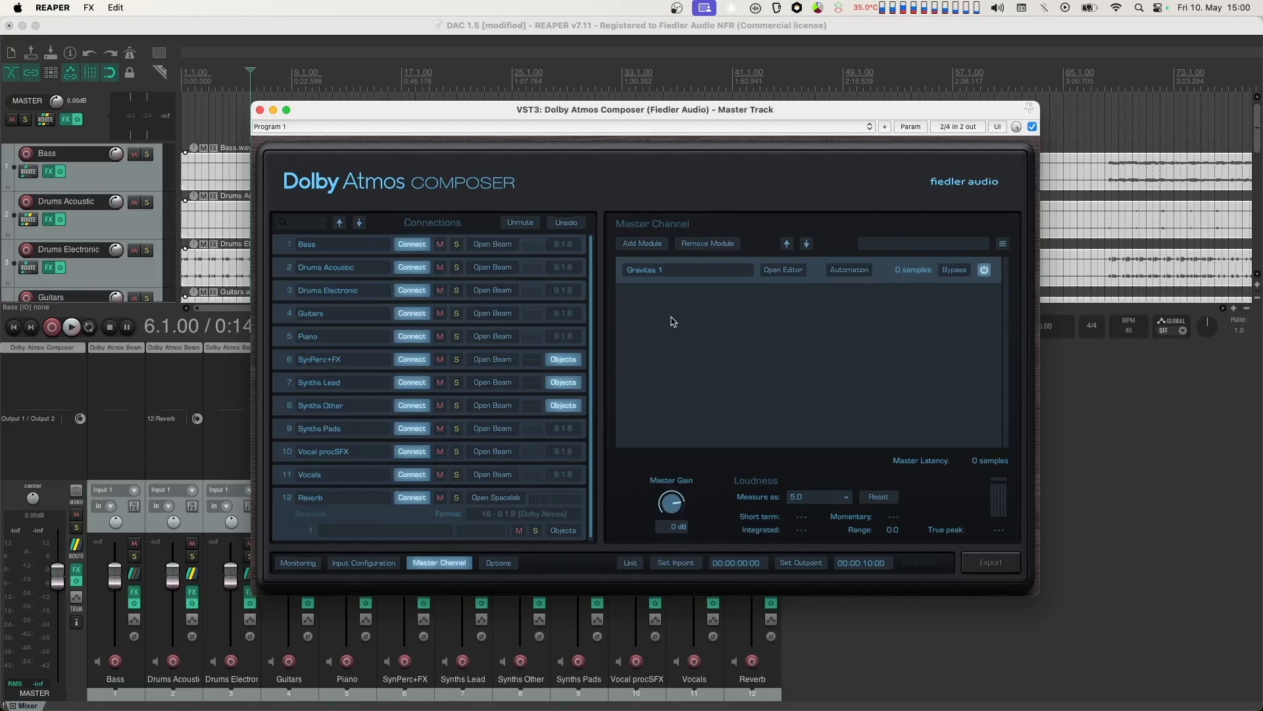
pyautogui.doubleClick(671, 266)
pyautogui.write('Mix Compressor')
# Step: Assign the Mix Compressor's Input Gain to automation lane 2 and check it in the master track's envelope list
pyautogui.click(850, 270)
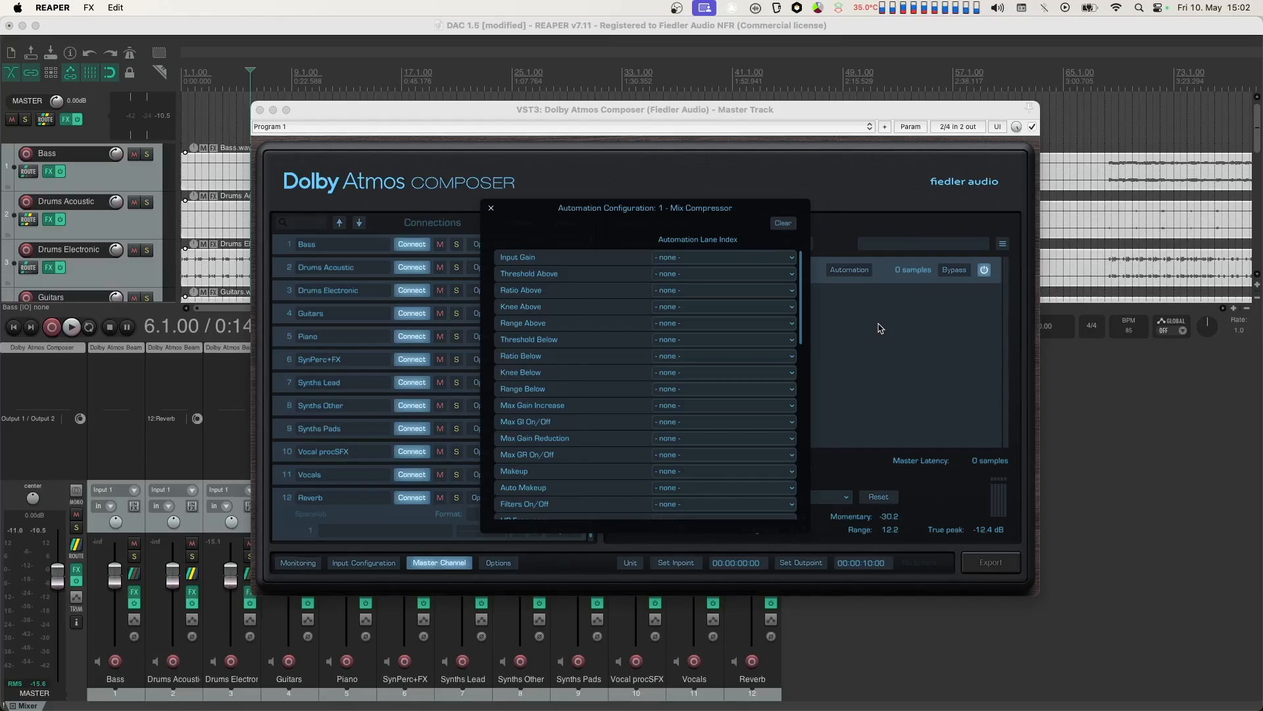
pyautogui.click(757, 259)
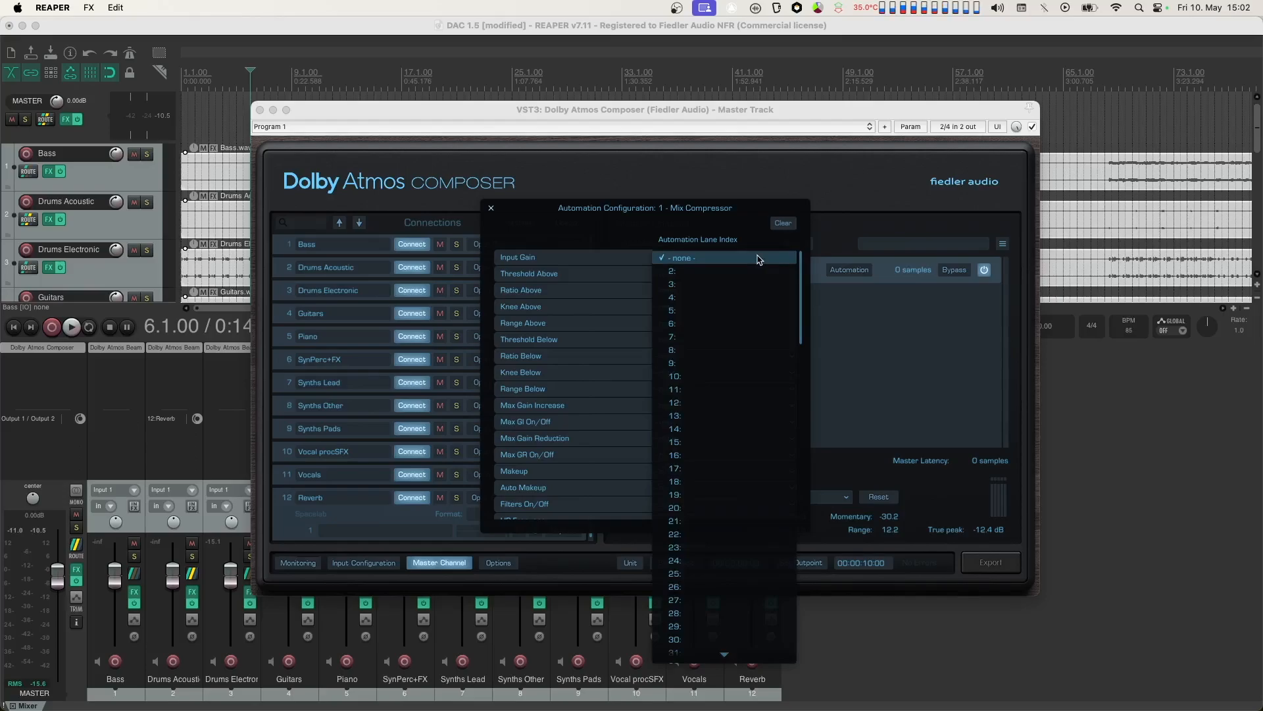
pyautogui.click(752, 271)
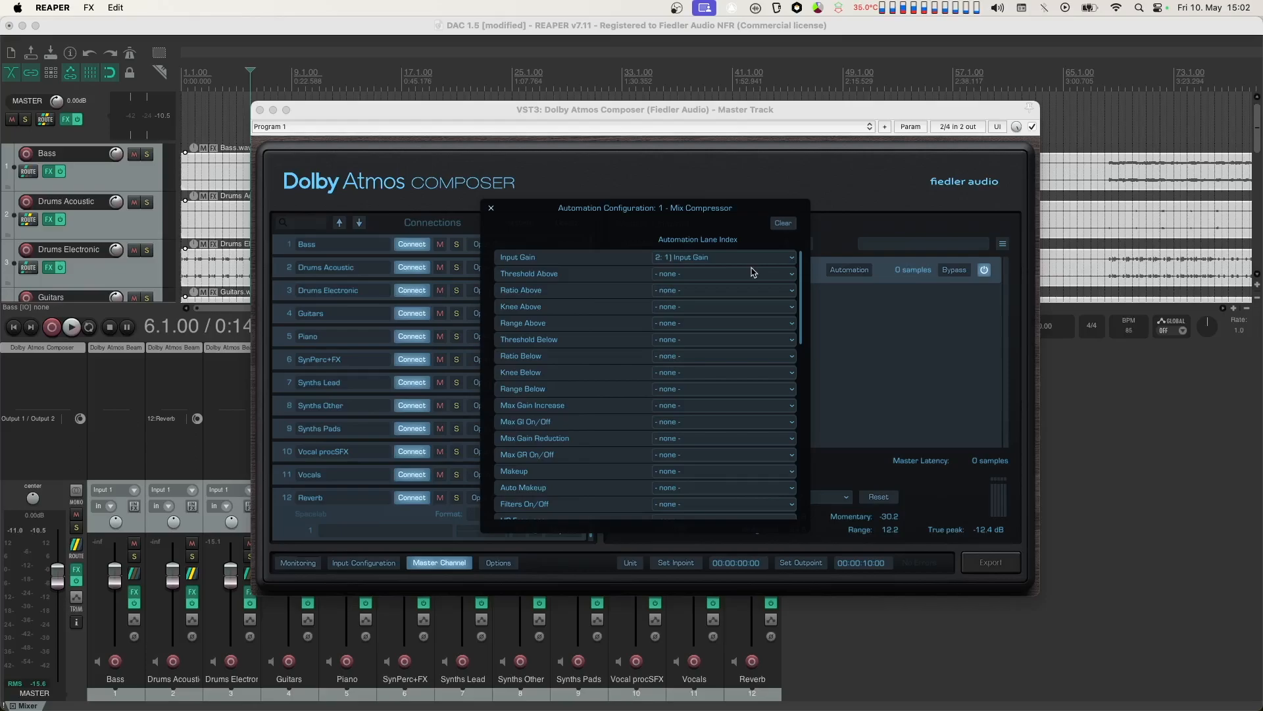
pyautogui.click(77, 597)
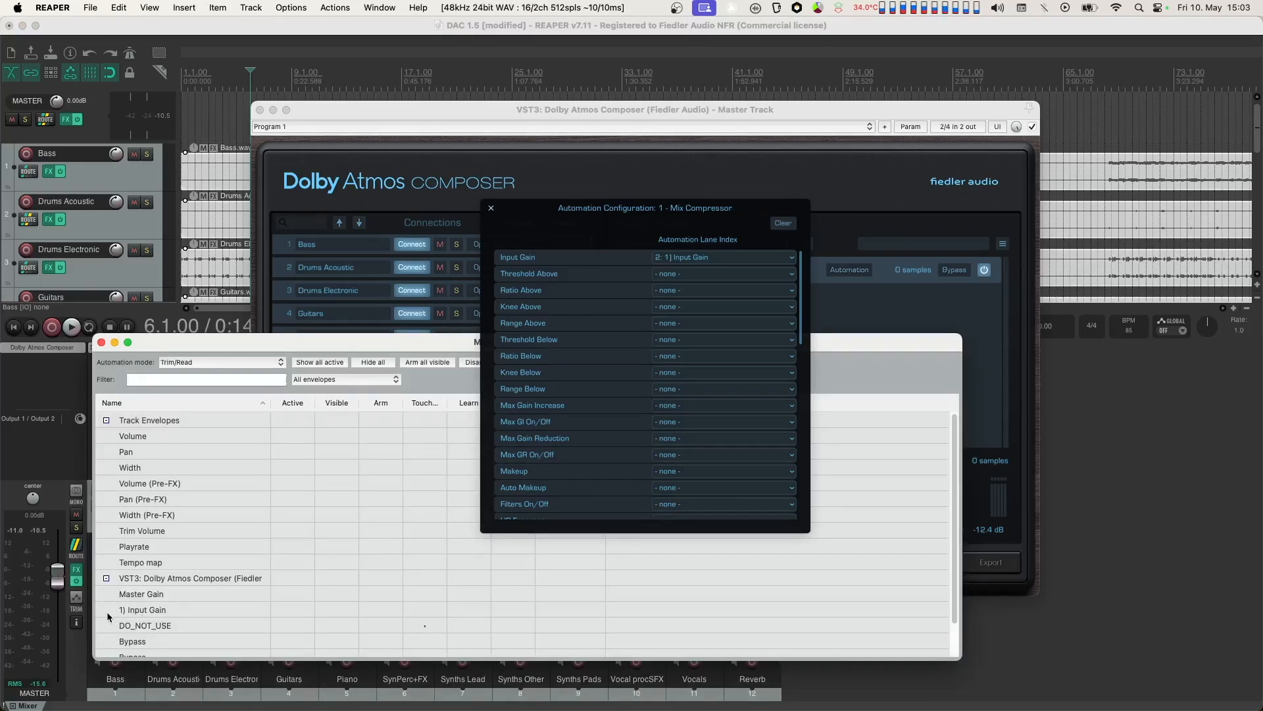
pyautogui.click(102, 342)
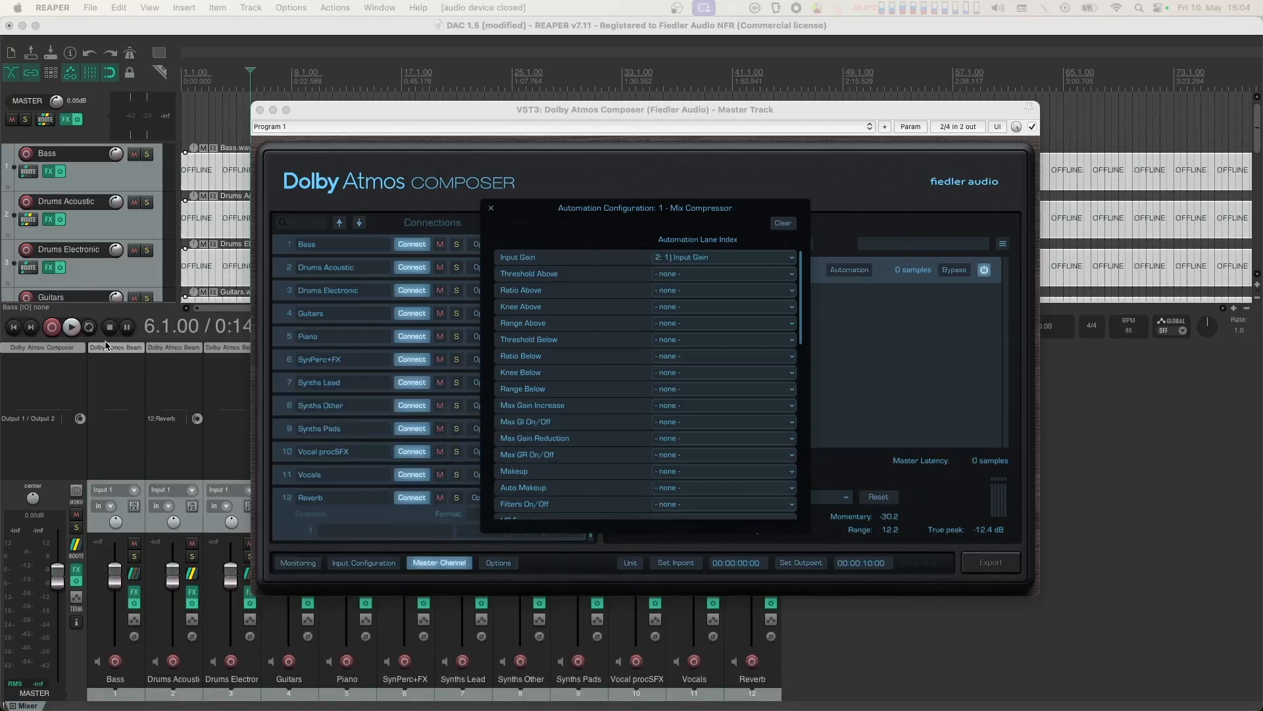
pyautogui.click(490, 210)
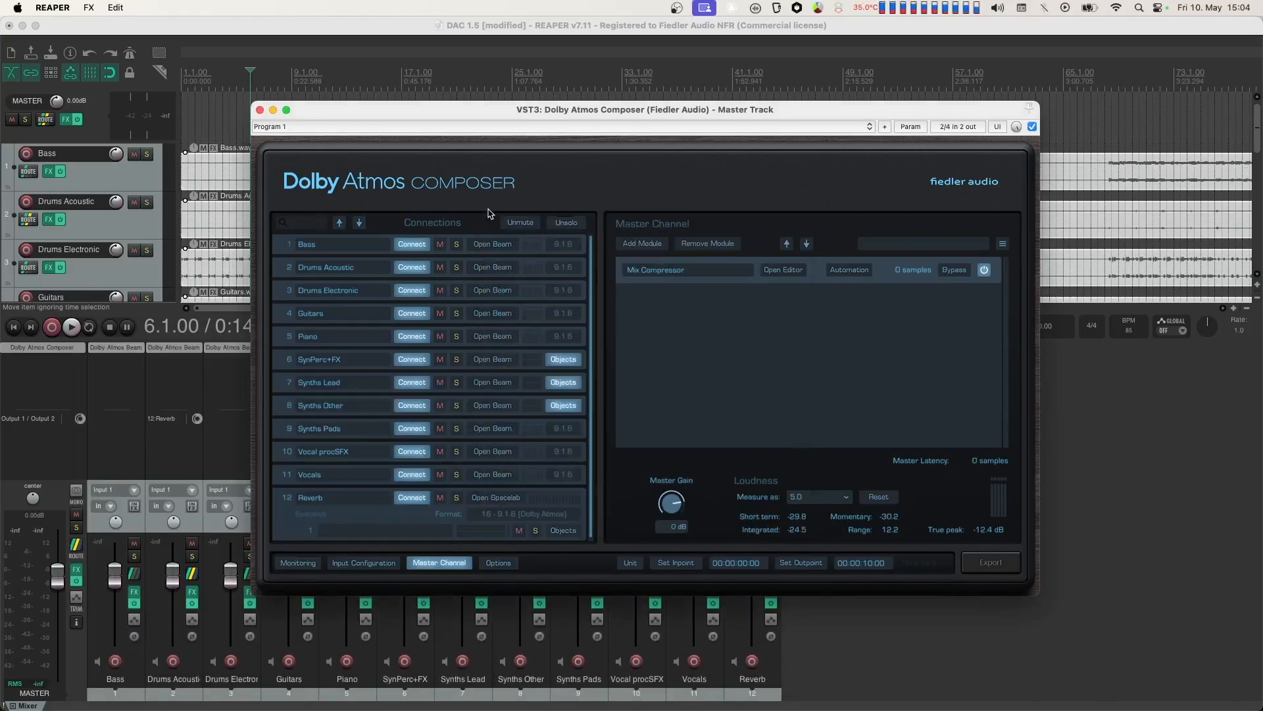
# Step: Examine all detector input channels in the Mix Compressor's input configuration, then close its editor
pyautogui.click(787, 271)
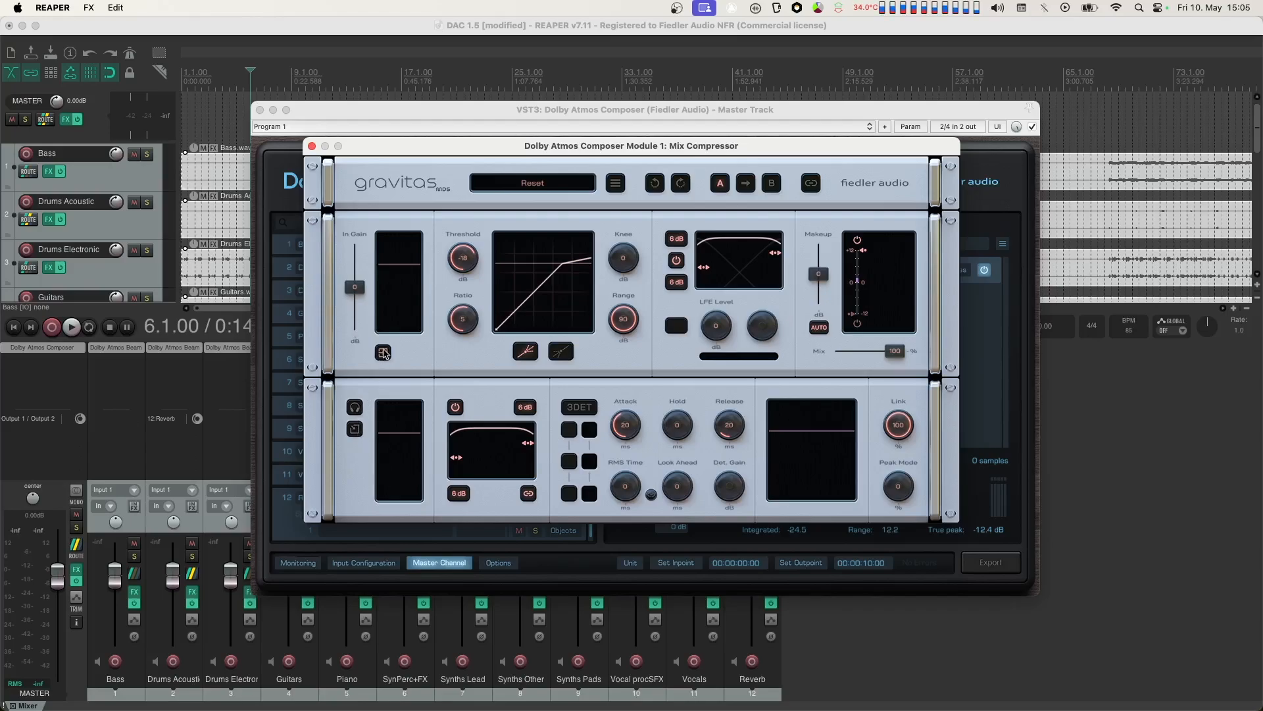
pyautogui.click(384, 353)
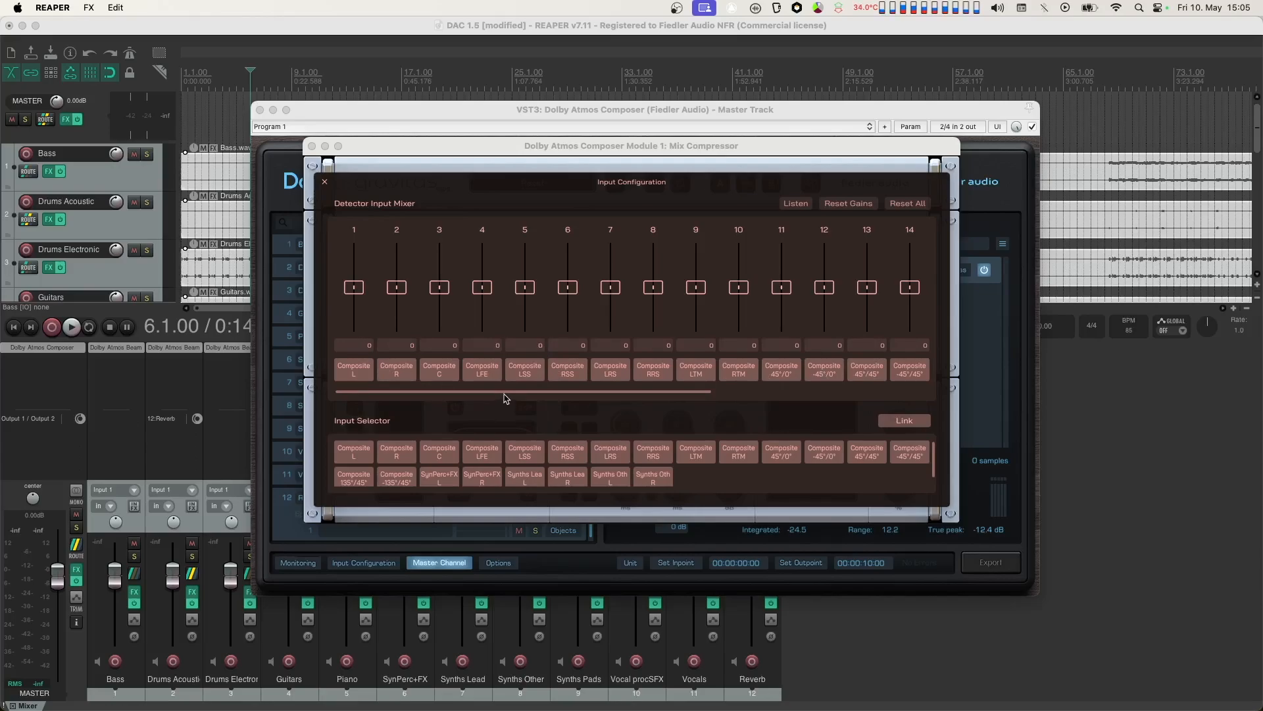
pyautogui.moveTo(508, 394); pyautogui.dragTo(761, 413)
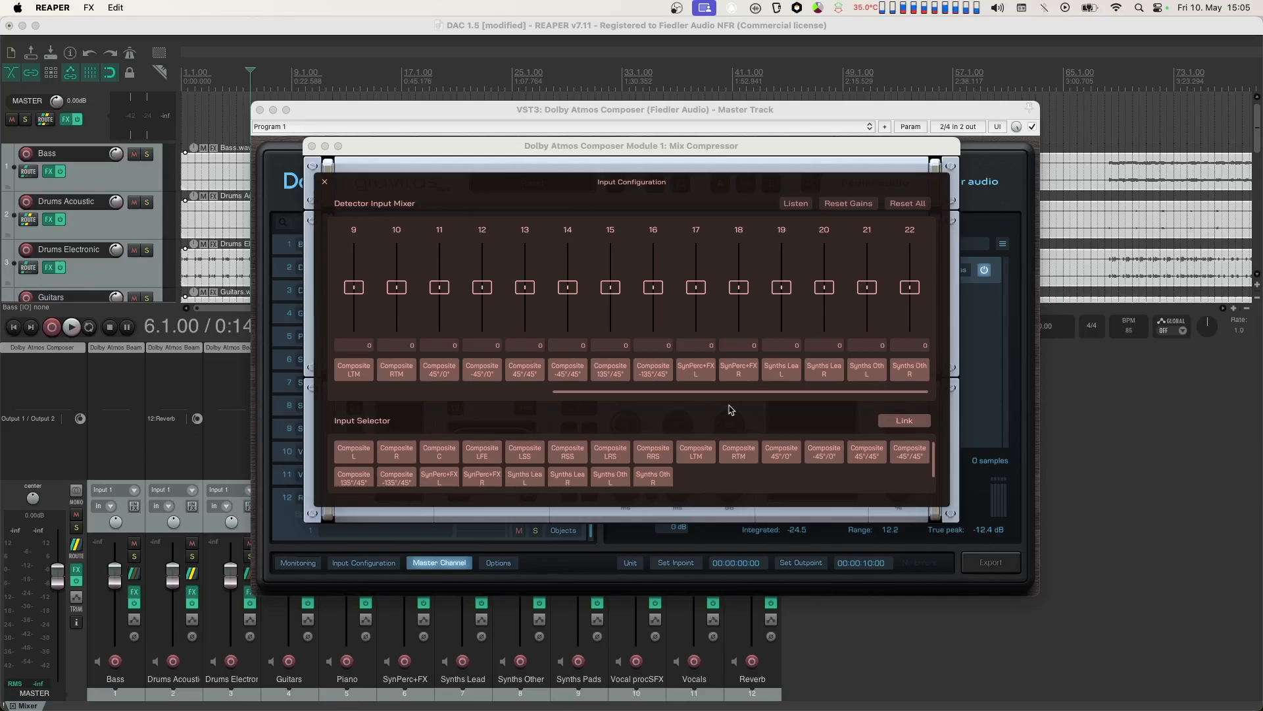
pyautogui.click(326, 181)
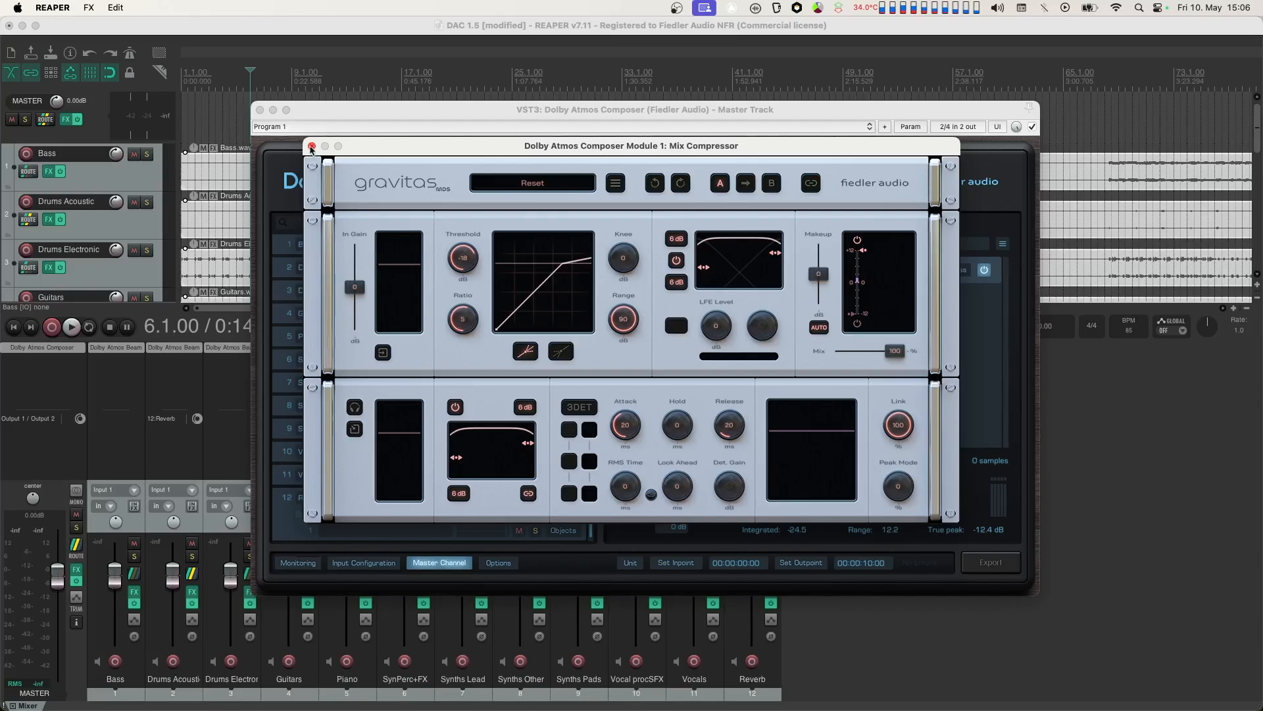
pyautogui.click(312, 146)
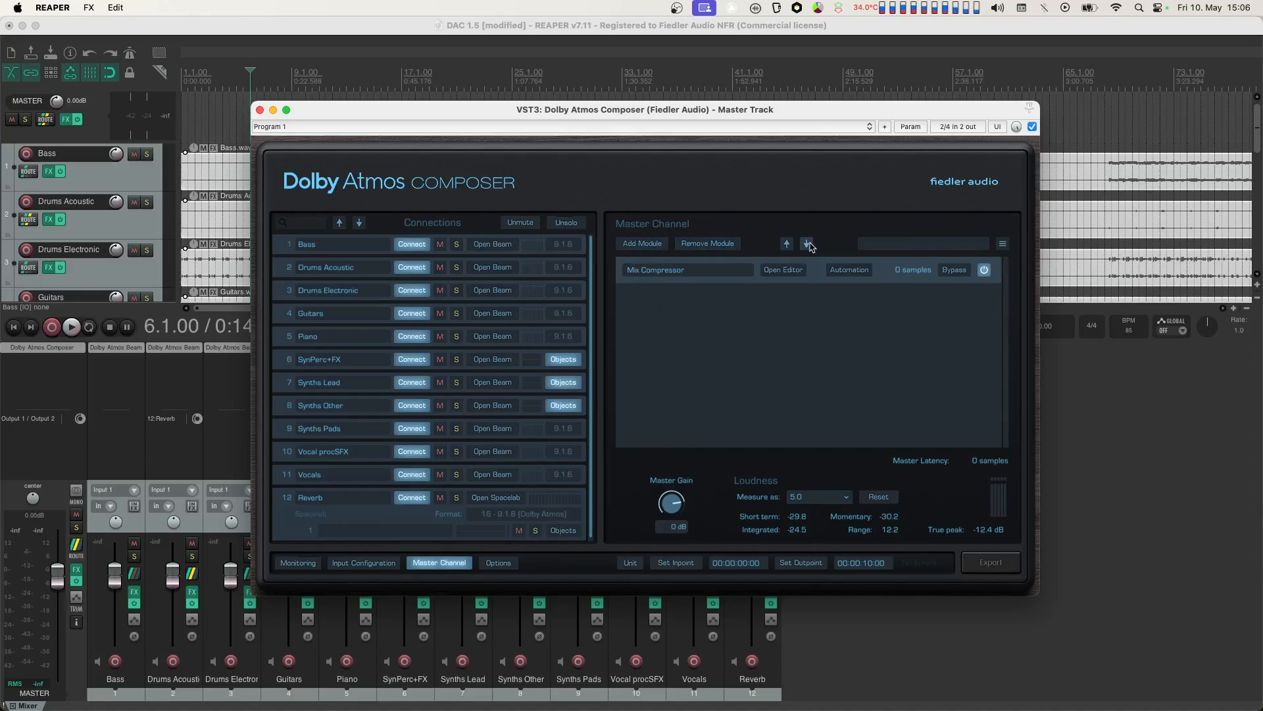
pyautogui.click(1003, 246)
pyautogui.click(1010, 229)
# Step: Import the ADM2.wav file and view its input channels in the monitoring section
pyautogui.click(506, 566)
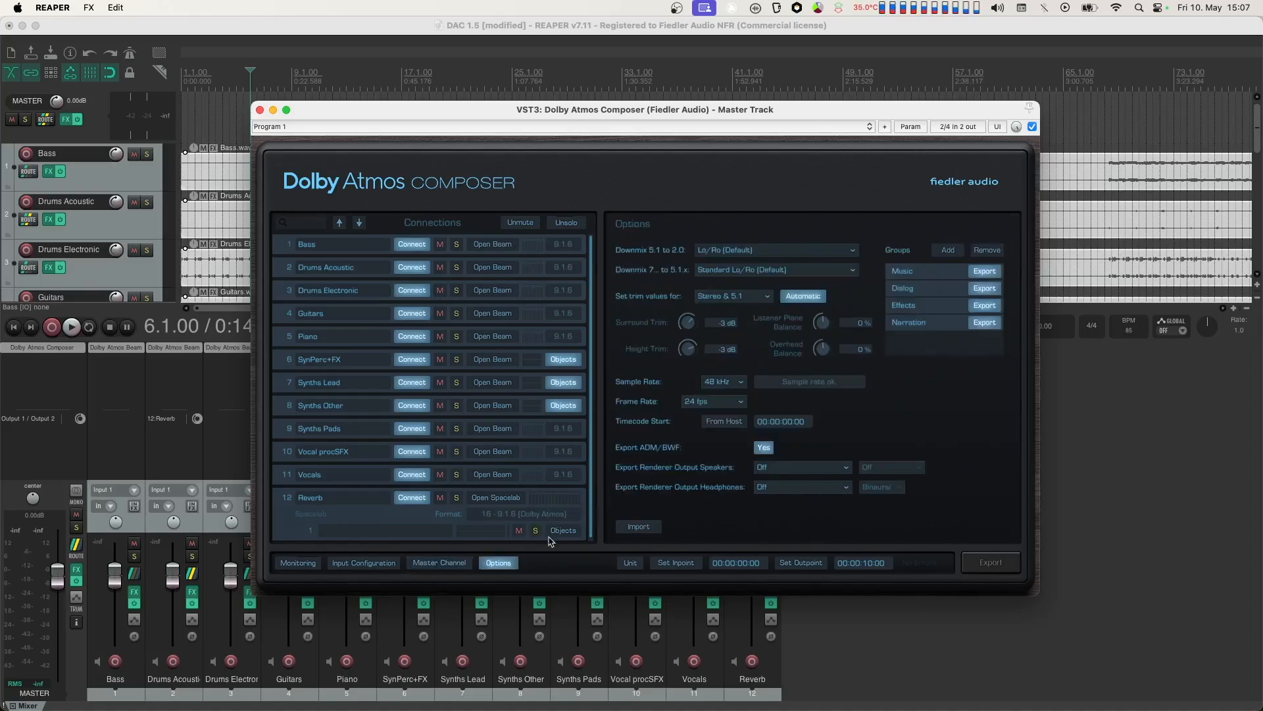
pyautogui.click(633, 530)
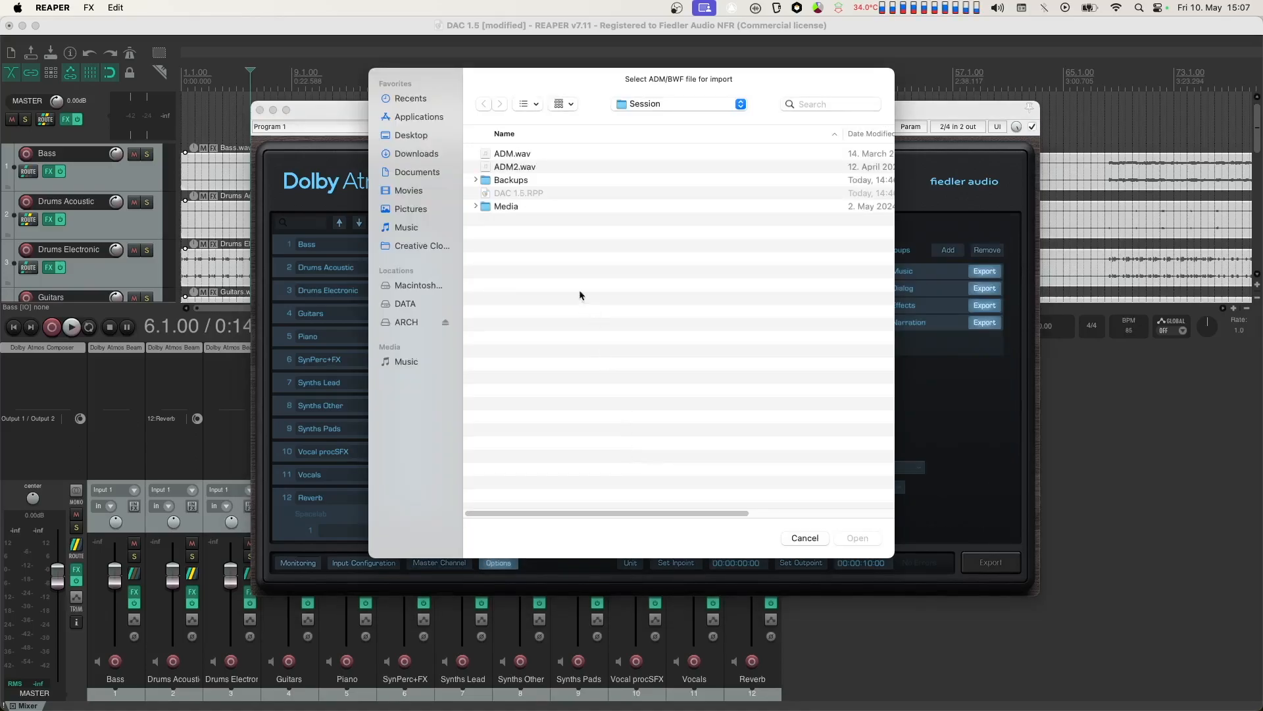
pyautogui.doubleClick(520, 167)
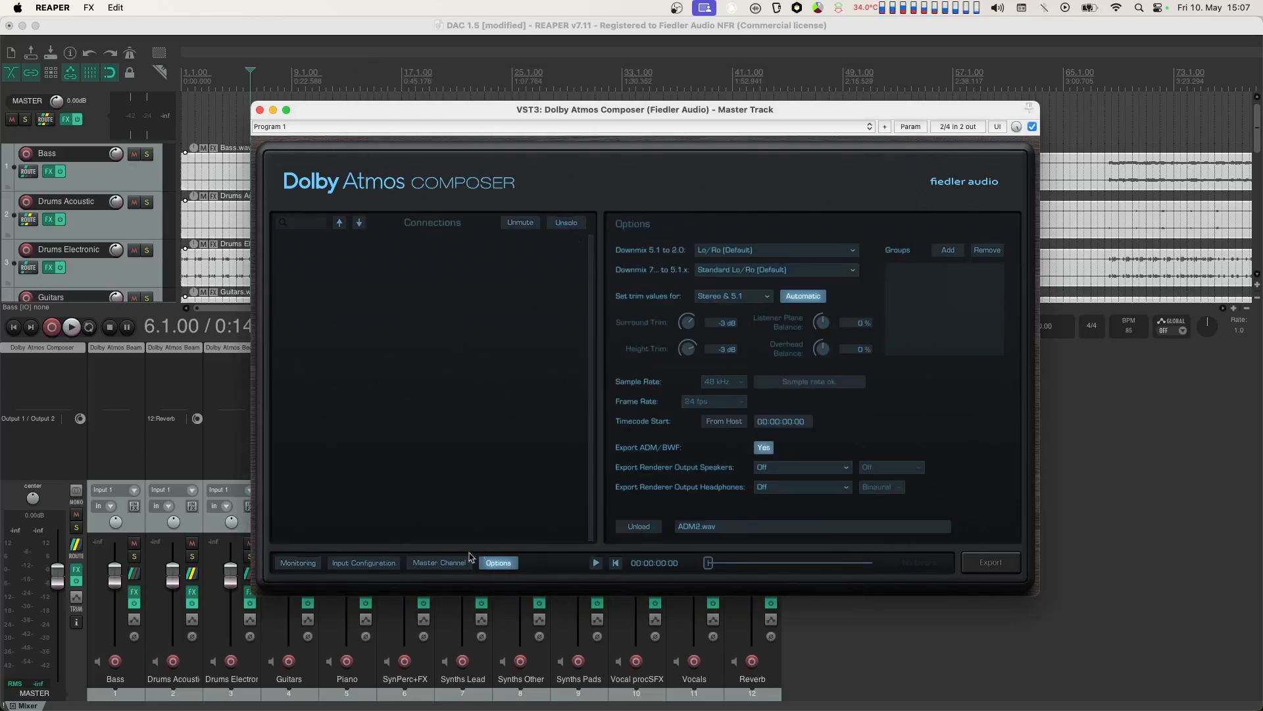
pyautogui.click(317, 562)
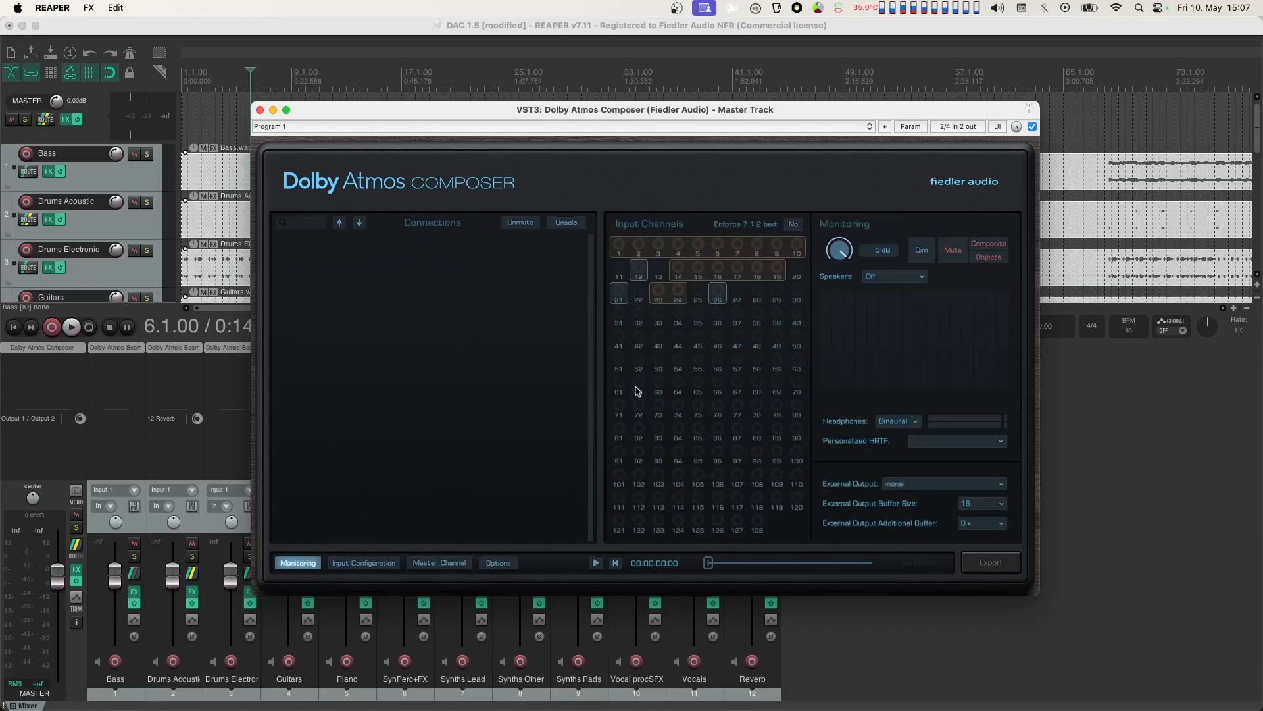
# Step: Add a Gravitas module to the ADM file's master channel and examine the bed and object channels in its input configuration
pyautogui.click(439, 563)
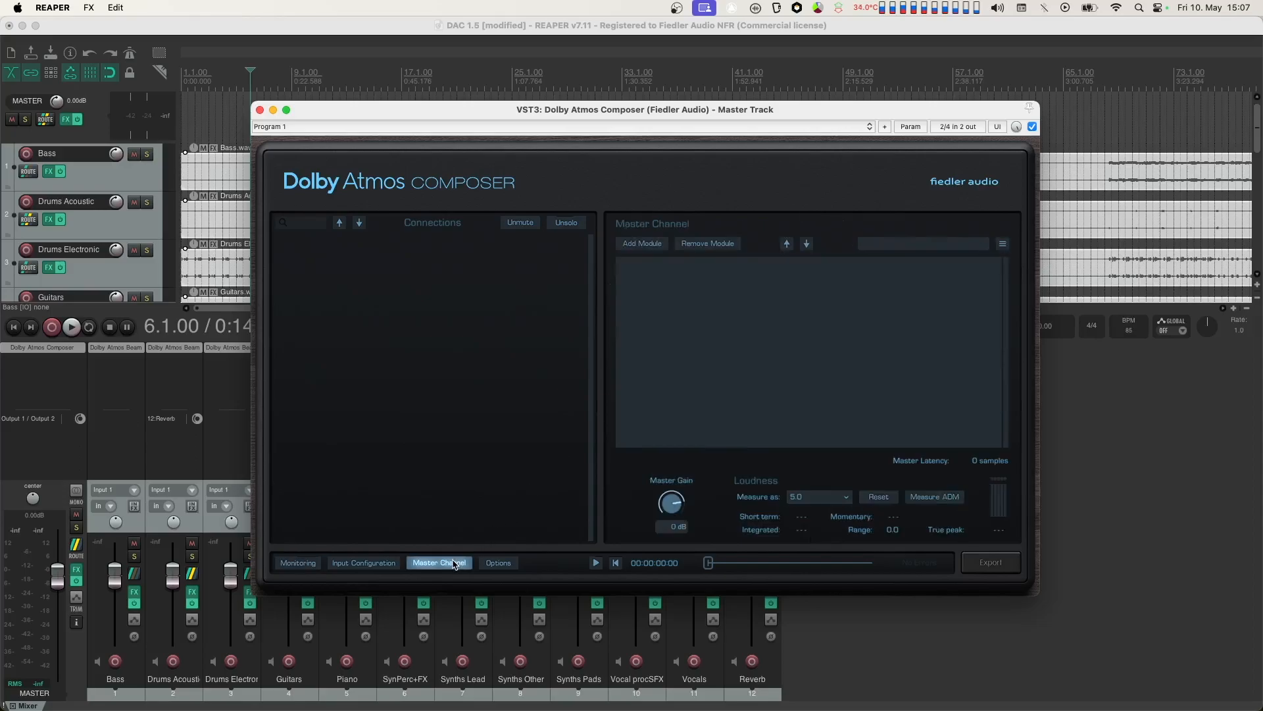
pyautogui.click(635, 245)
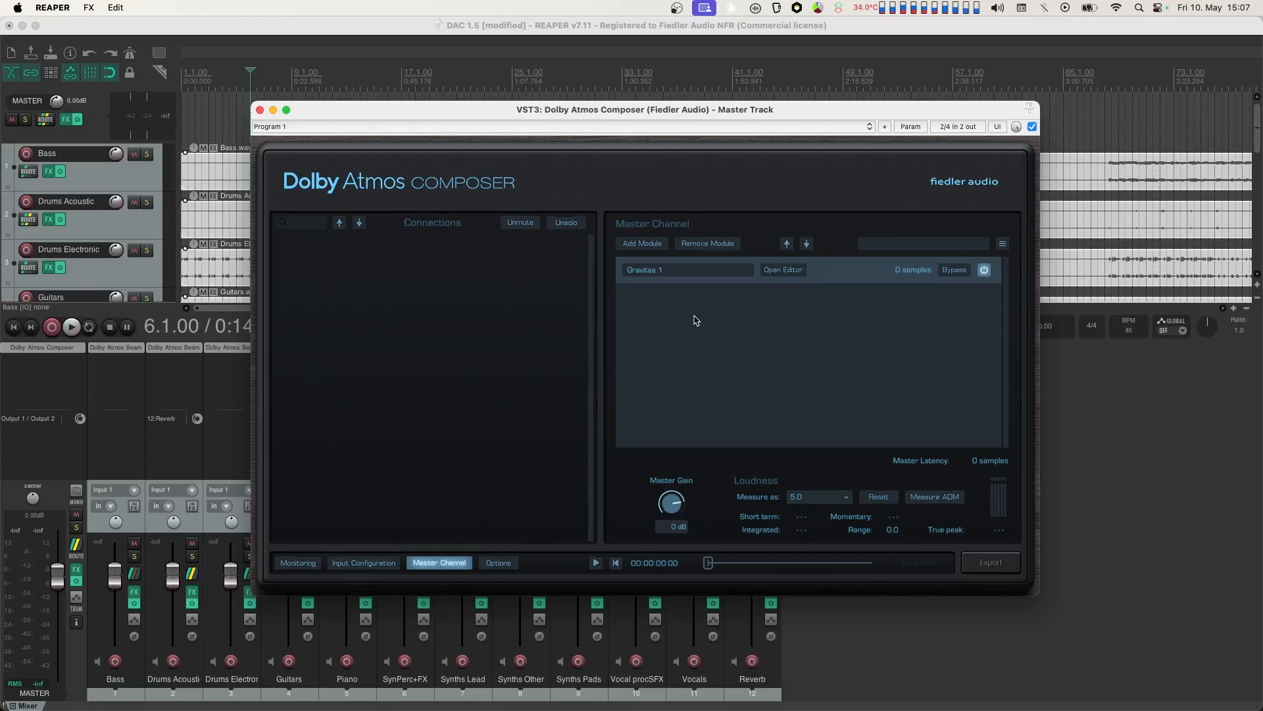
pyautogui.click(779, 275)
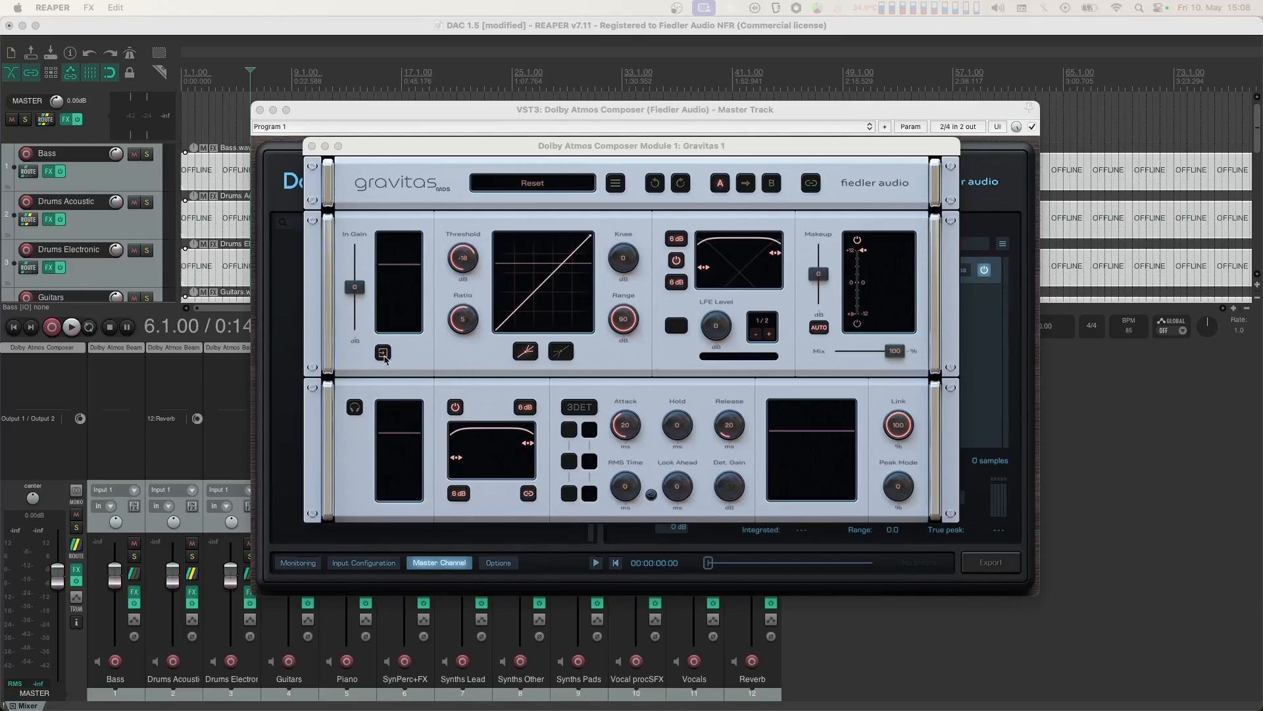
pyautogui.click(382, 353)
pyautogui.moveTo(381, 393); pyautogui.dragTo(586, 395)
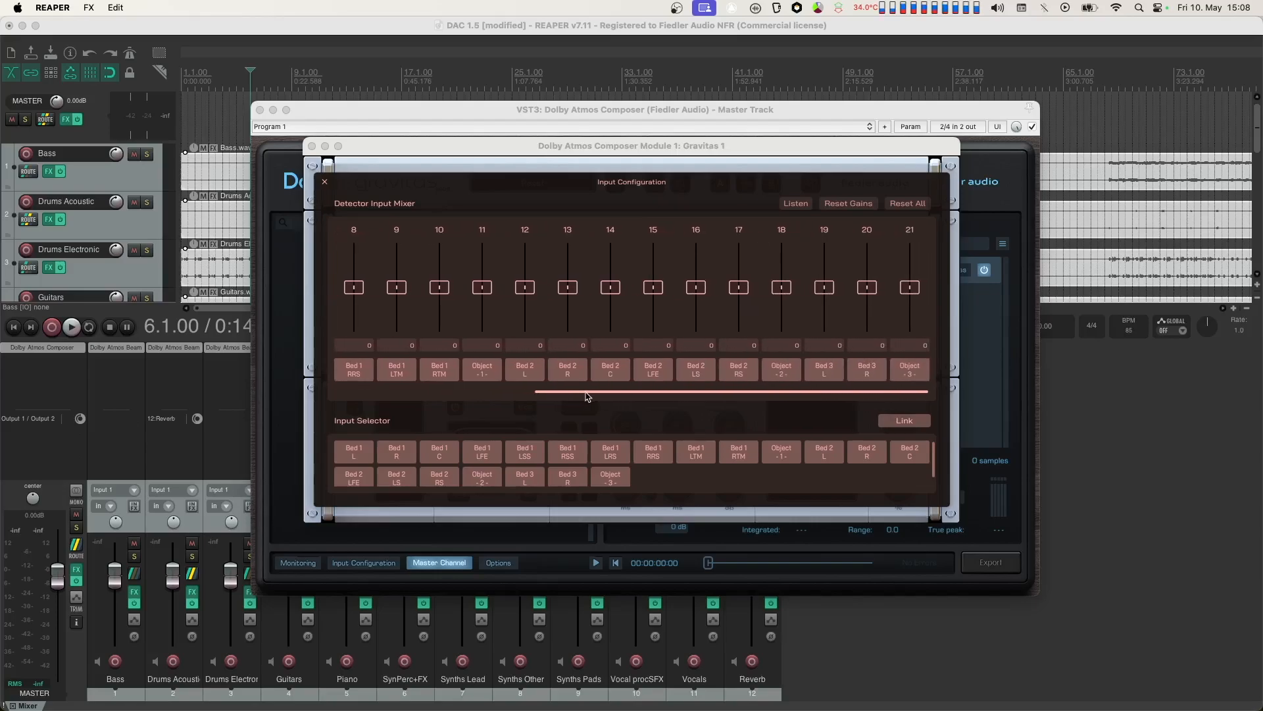
pyautogui.click(324, 182)
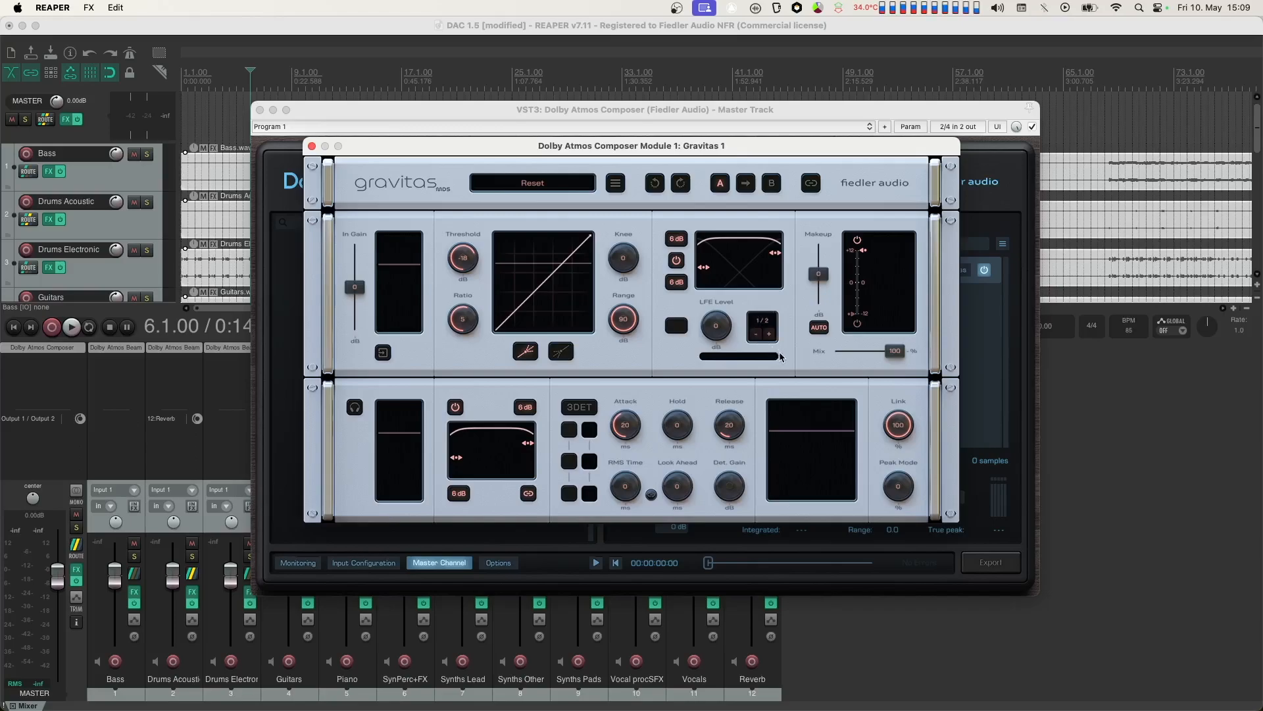
# Step: Adjust the Gravitas module's LFE level, step through its LFE channel selector, and close the editor
pyautogui.moveTo(726, 324); pyautogui.dragTo(722, 343)
pyautogui.click(769, 333)
pyautogui.click(771, 334)
pyautogui.click(770, 335)
pyautogui.click(311, 146)
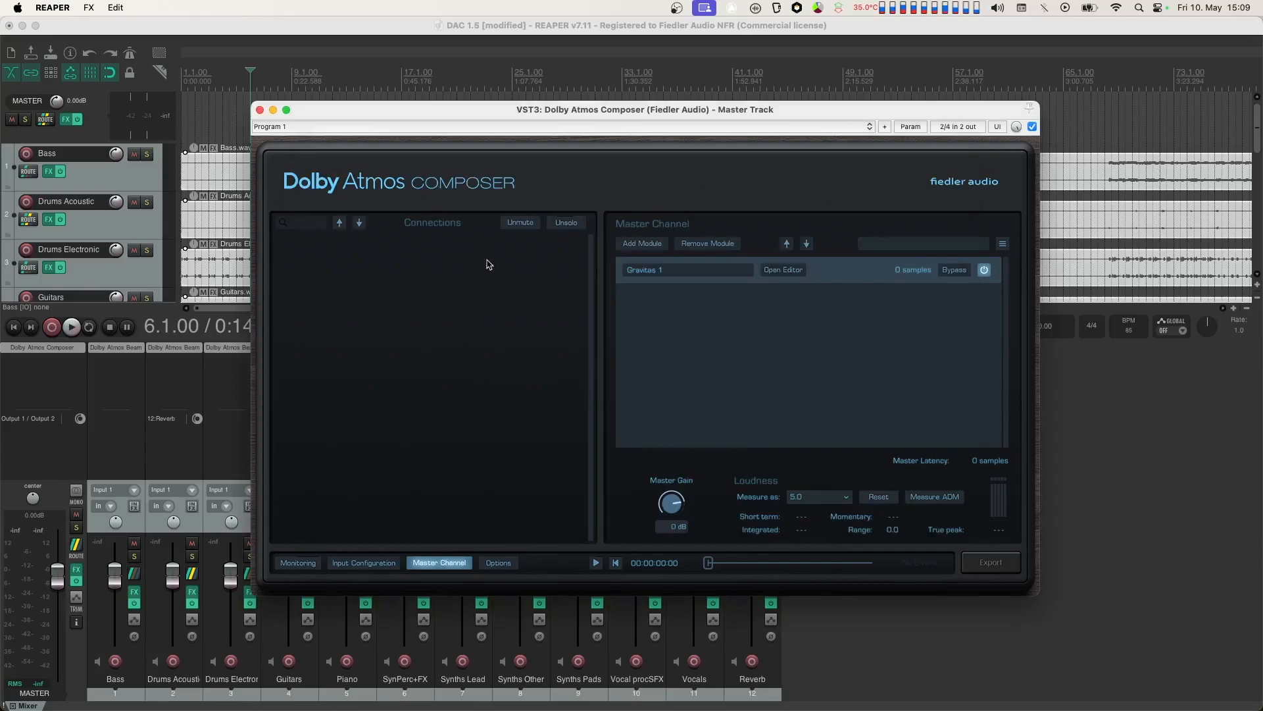
# Step: Unload the ADM2.wav file and return to the session's master channel
pyautogui.click(506, 564)
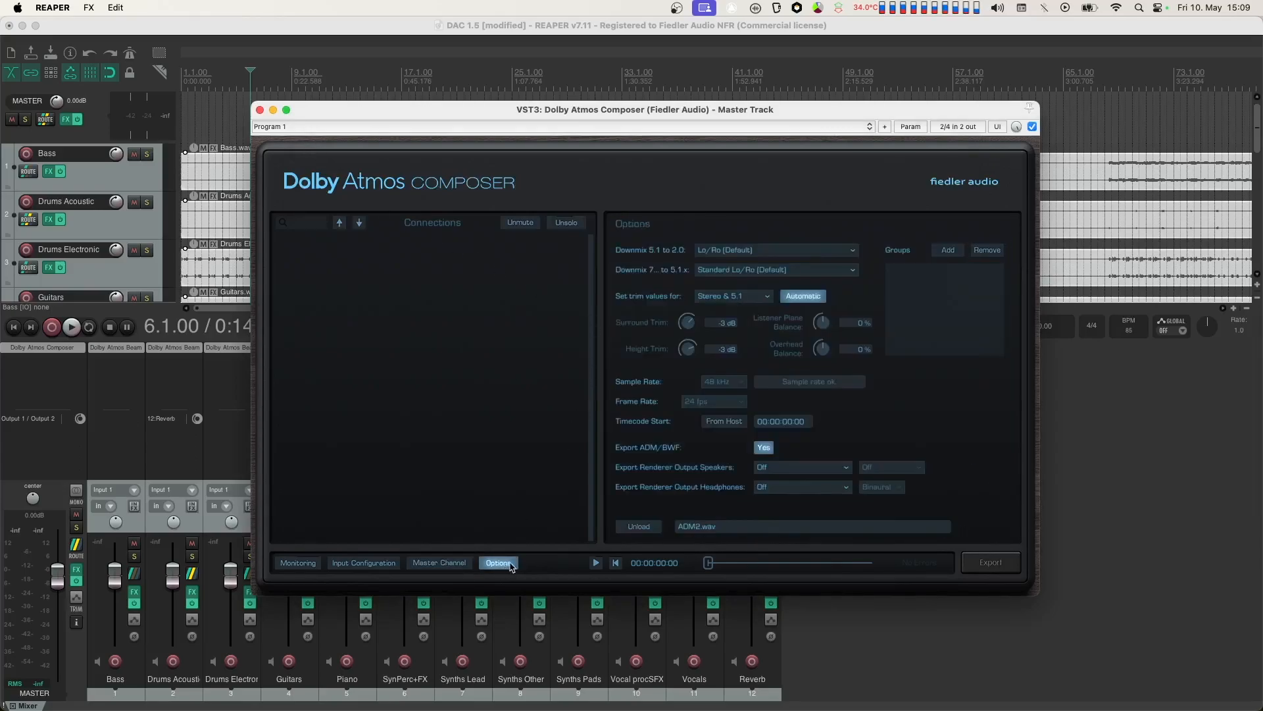
pyautogui.click(638, 527)
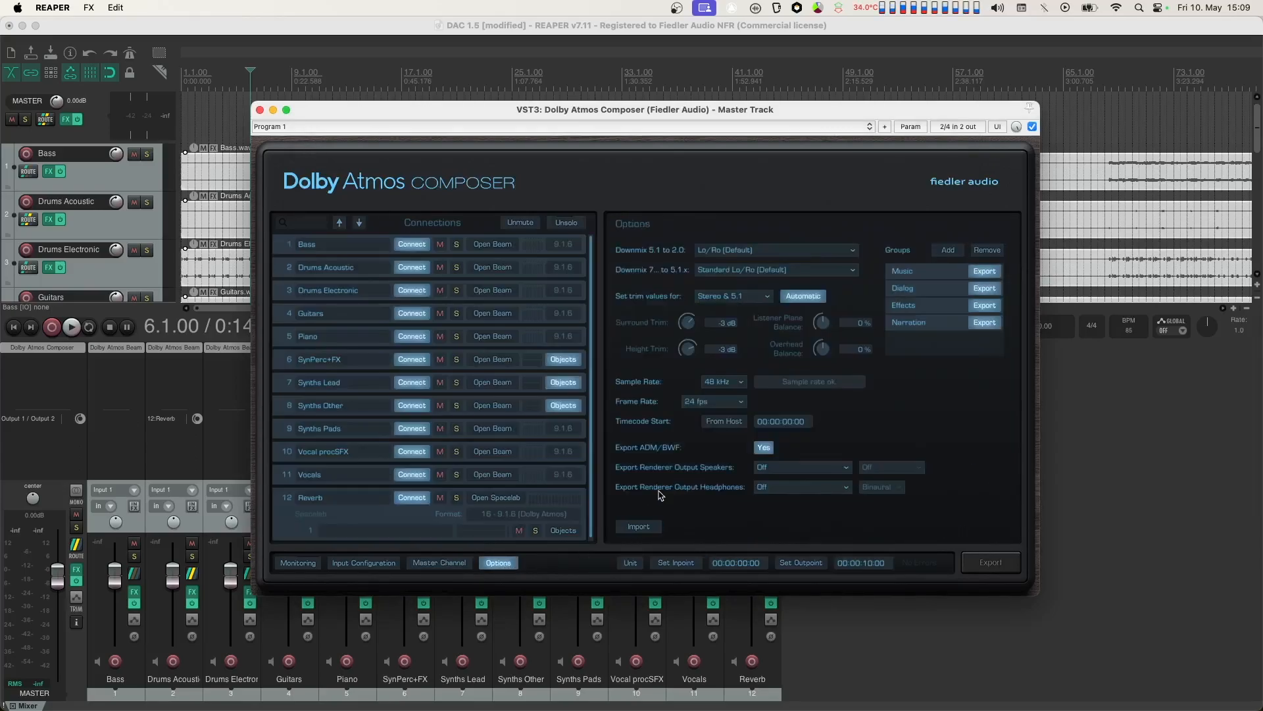
pyautogui.click(454, 564)
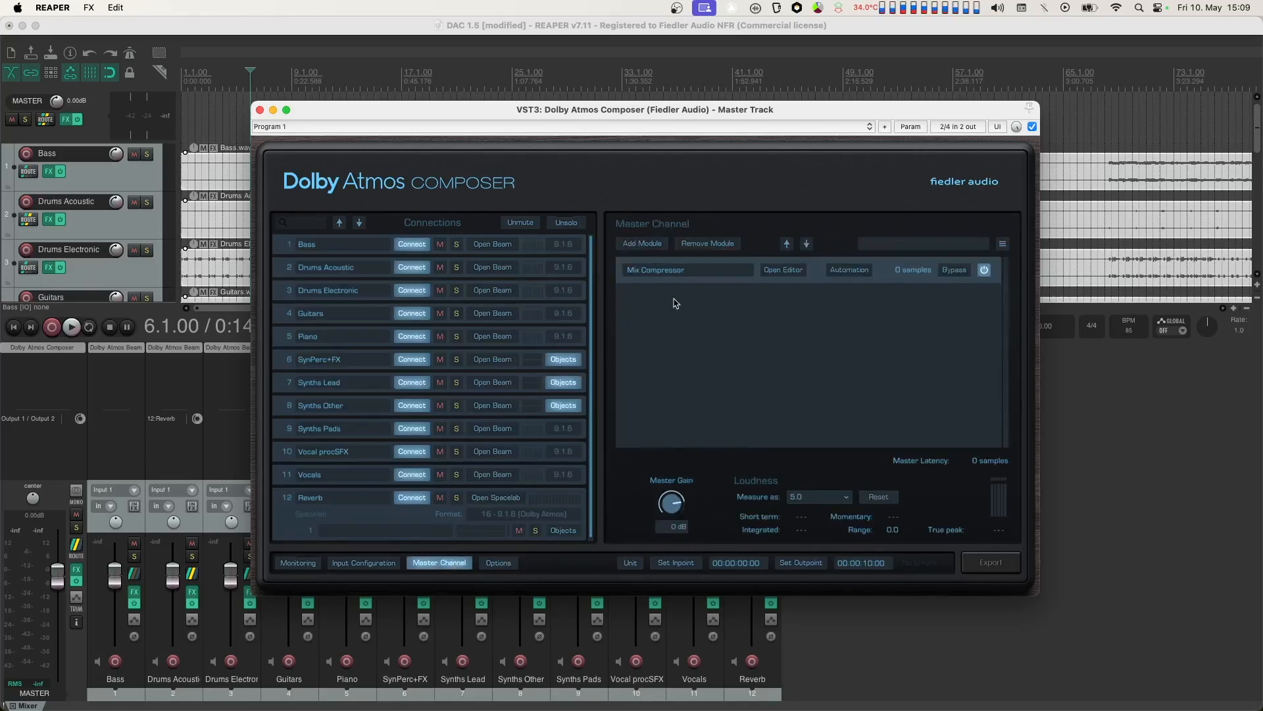